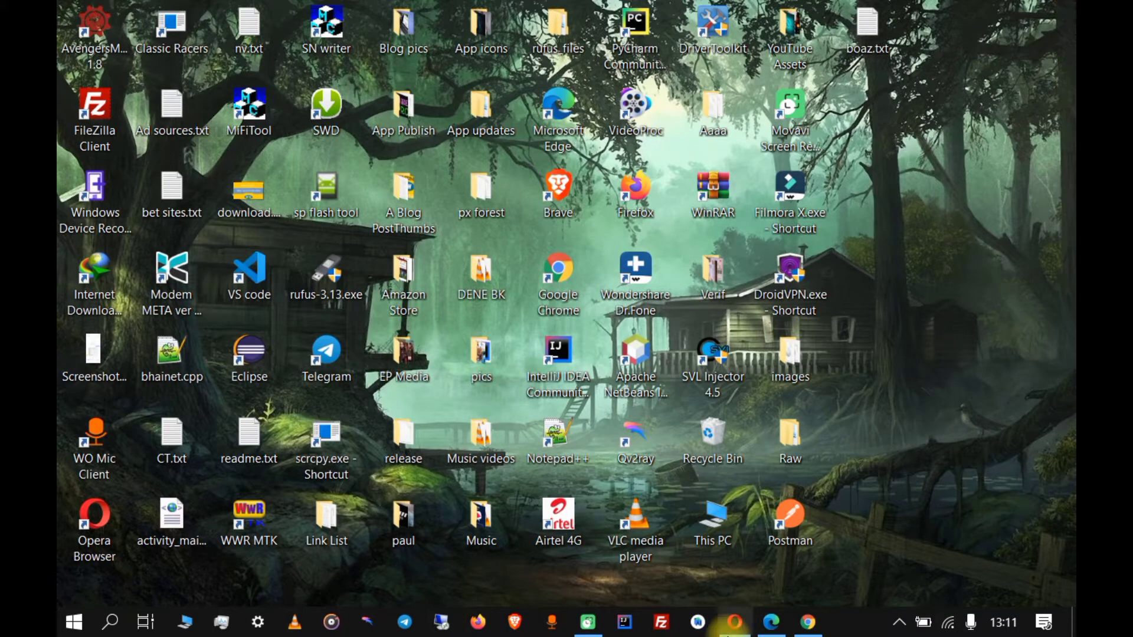
Restore Opera and scroll to the AdSense Address Verification card, still marked Needs attention.
{"action": "mouse_move", "coordinate": [735, 621]}
{"action": "left_click", "coordinate": [634, 576]}
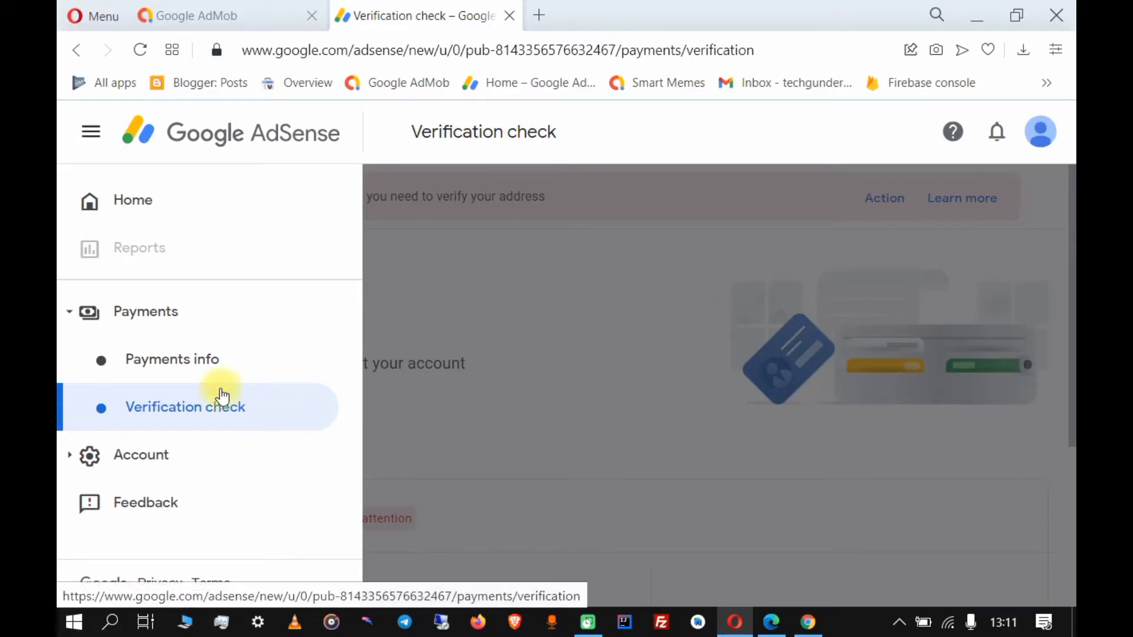
{"action": "left_click", "coordinate": [685, 449]}
{"action": "scroll", "coordinate": [587, 441], "scroll_direction": "down", "scroll_amount": 3}
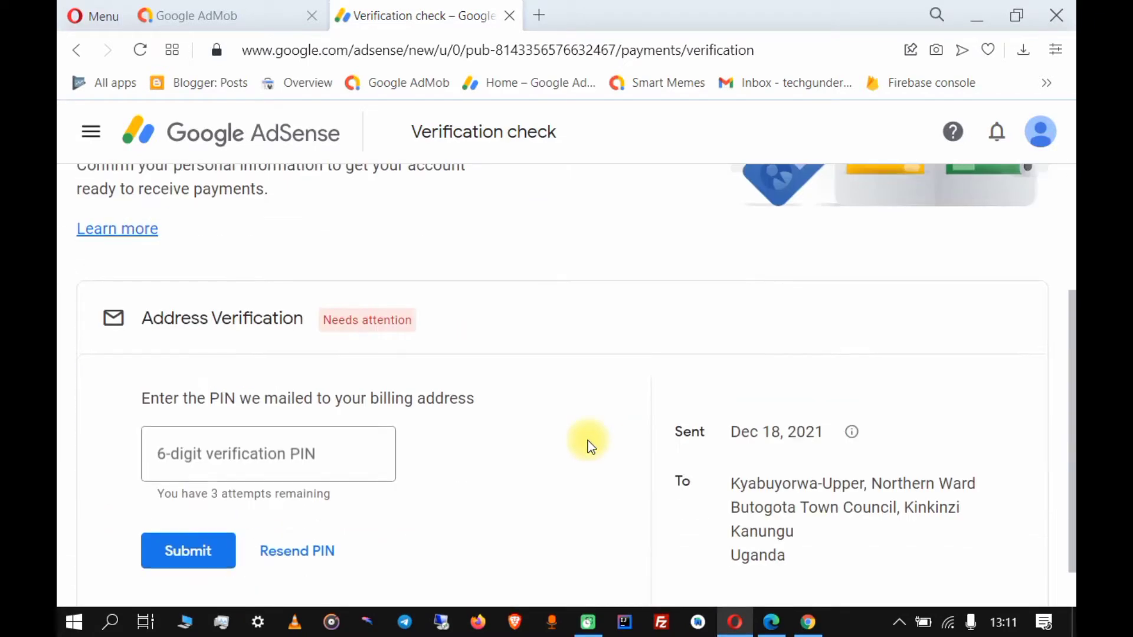
{"action": "scroll", "coordinate": [588, 440], "scroll_direction": "up", "scroll_amount": 2}
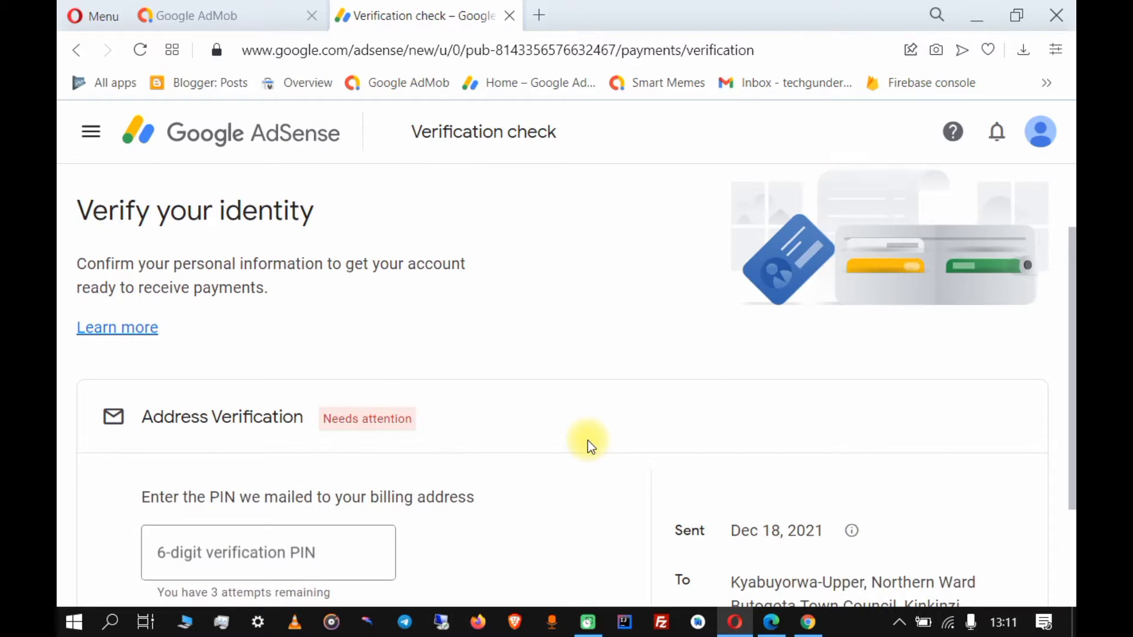
{"action": "scroll", "coordinate": [587, 441], "scroll_direction": "down", "scroll_amount": 3}
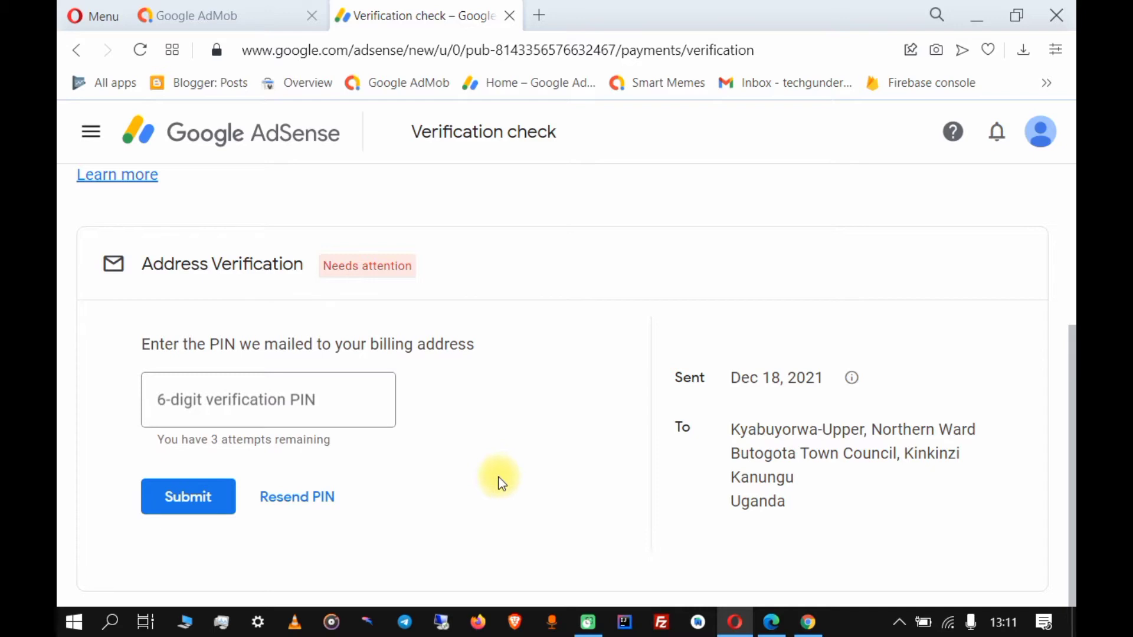
Switch to AdMob and scroll the Home page to the 'Your payments are on hold' card.
{"action": "left_click", "coordinate": [182, 8]}
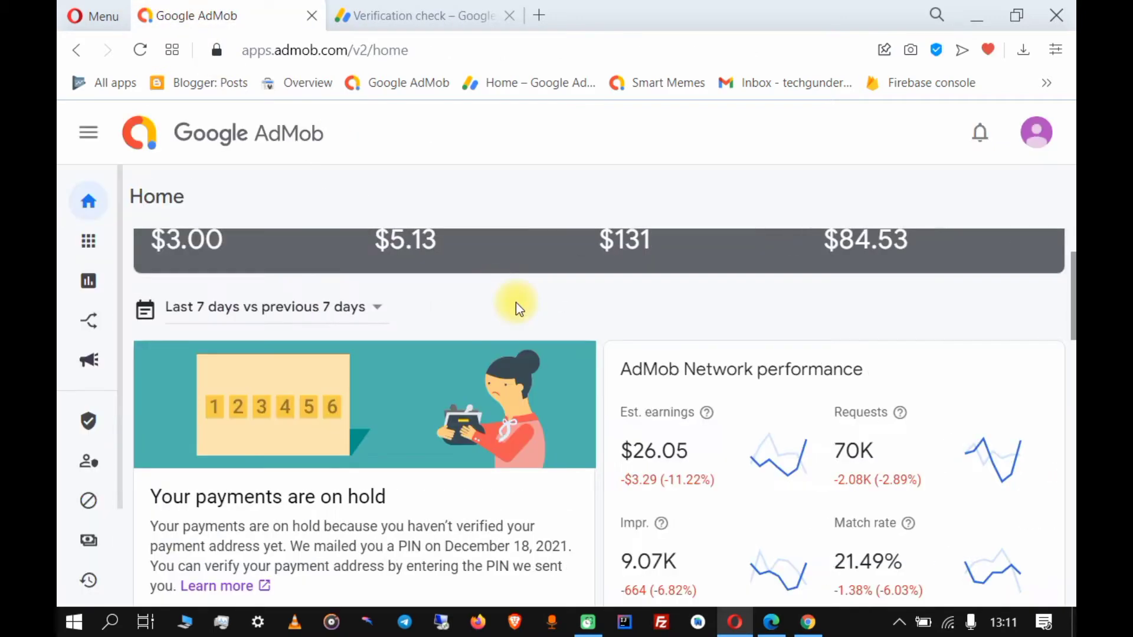
{"action": "scroll", "coordinate": [501, 332], "scroll_direction": "down", "scroll_amount": 2}
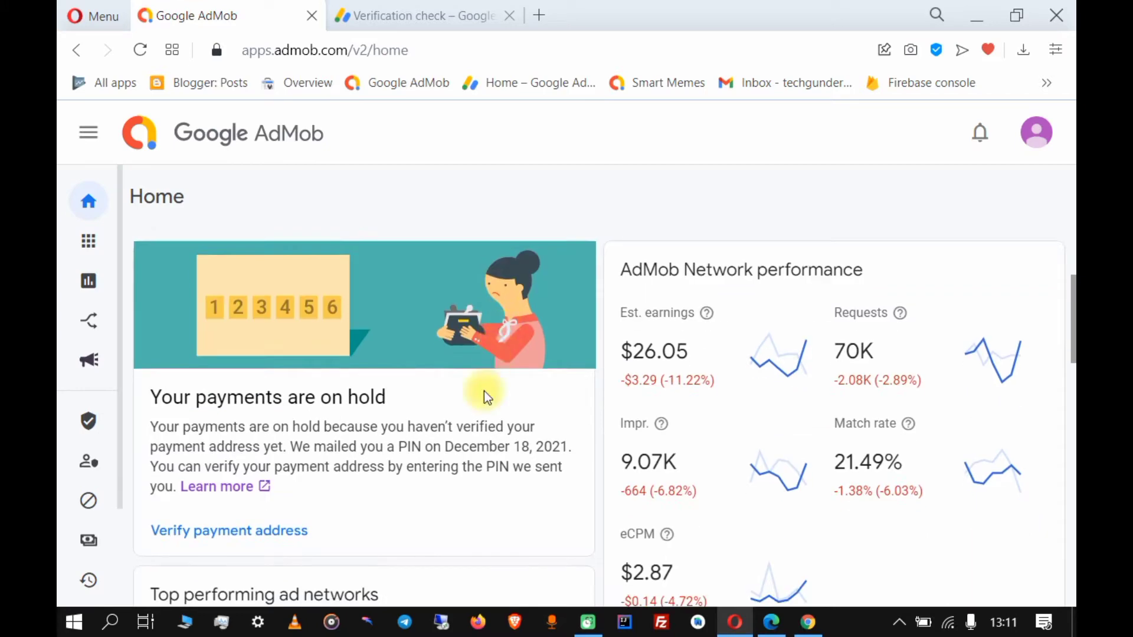
{"action": "scroll", "coordinate": [483, 394], "scroll_direction": "down", "scroll_amount": 2}
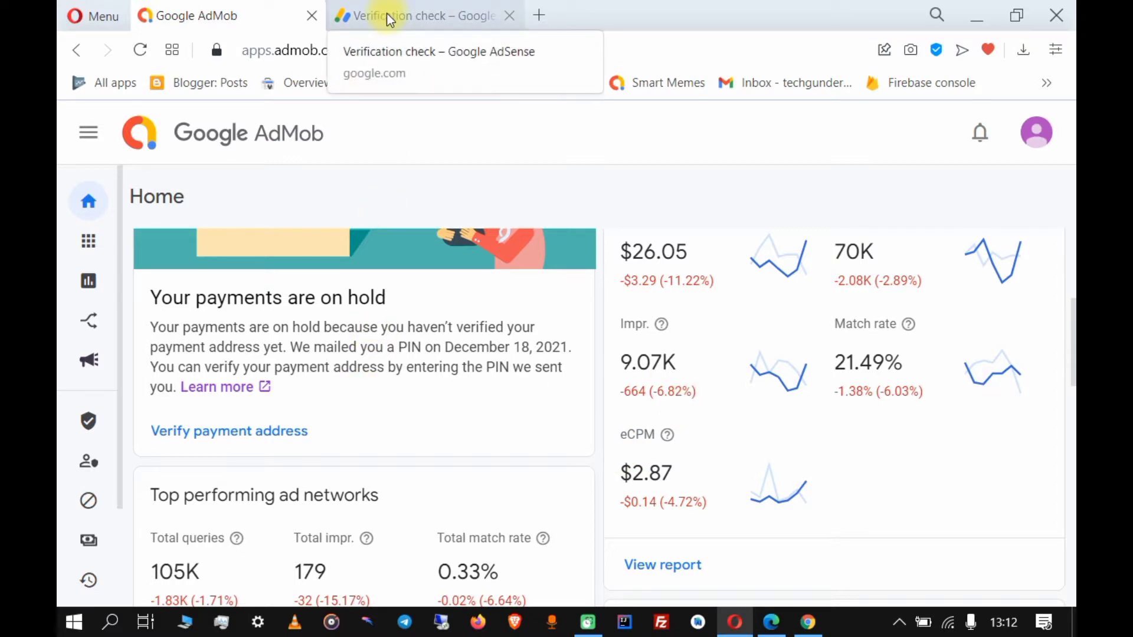
On the AdSense Verification check page, request a new PIN and dismiss the 3-week limit notice.
{"action": "left_click", "coordinate": [406, 18]}
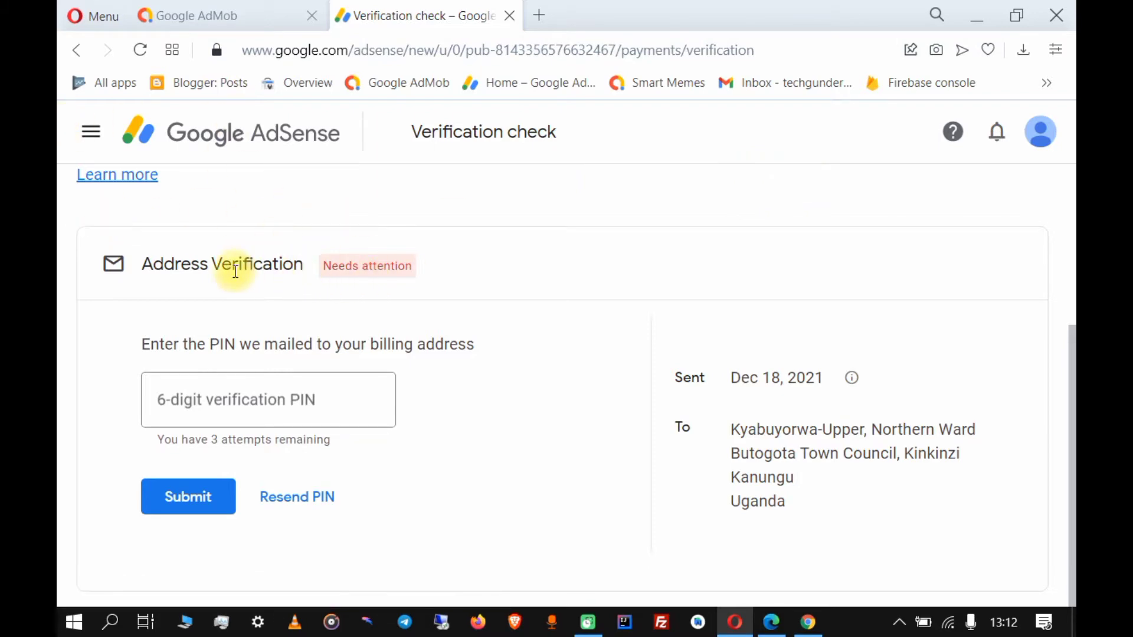
{"action": "scroll", "coordinate": [224, 265], "scroll_direction": "up", "scroll_amount": 3}
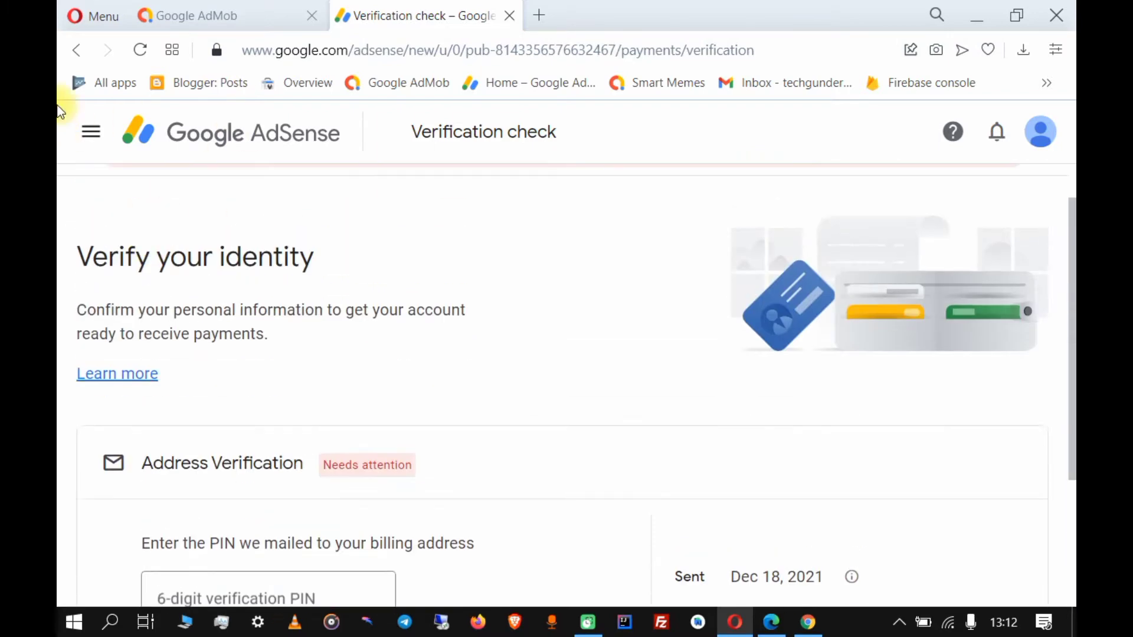
{"action": "left_click", "coordinate": [90, 132]}
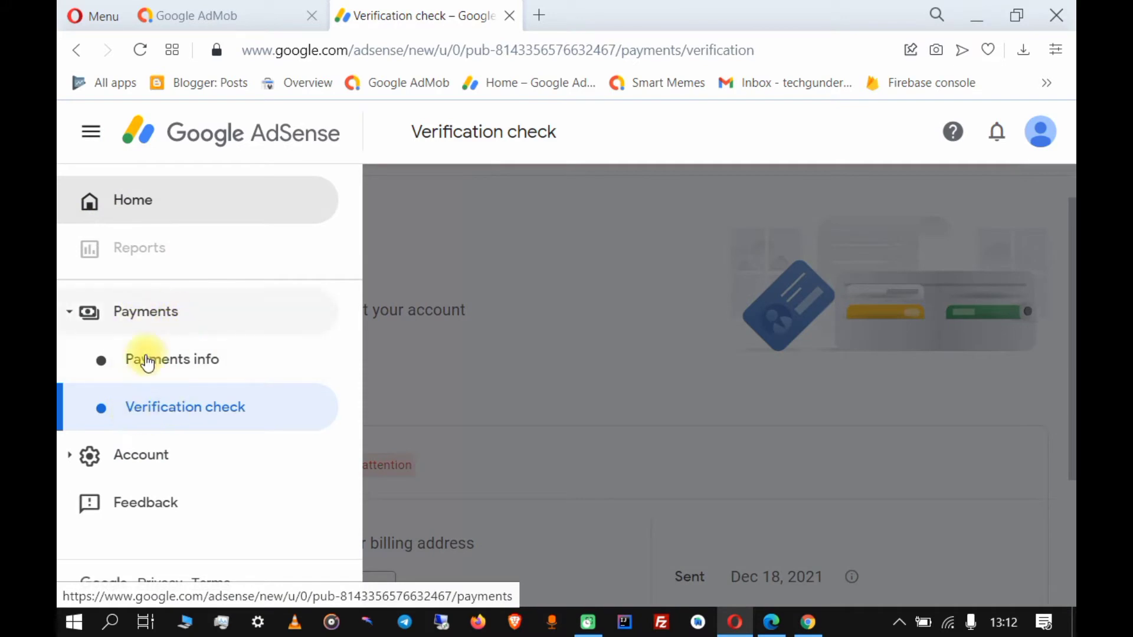
{"action": "left_click", "coordinate": [592, 388]}
{"action": "scroll", "coordinate": [520, 409], "scroll_direction": "down", "scroll_amount": 3}
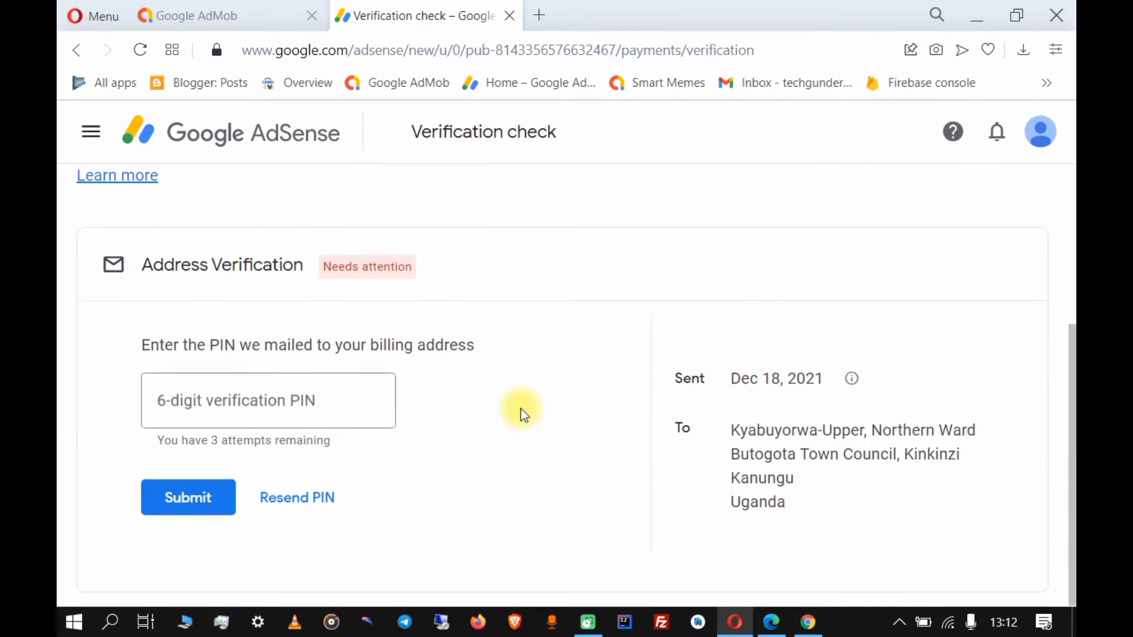
{"action": "left_click", "coordinate": [308, 498]}
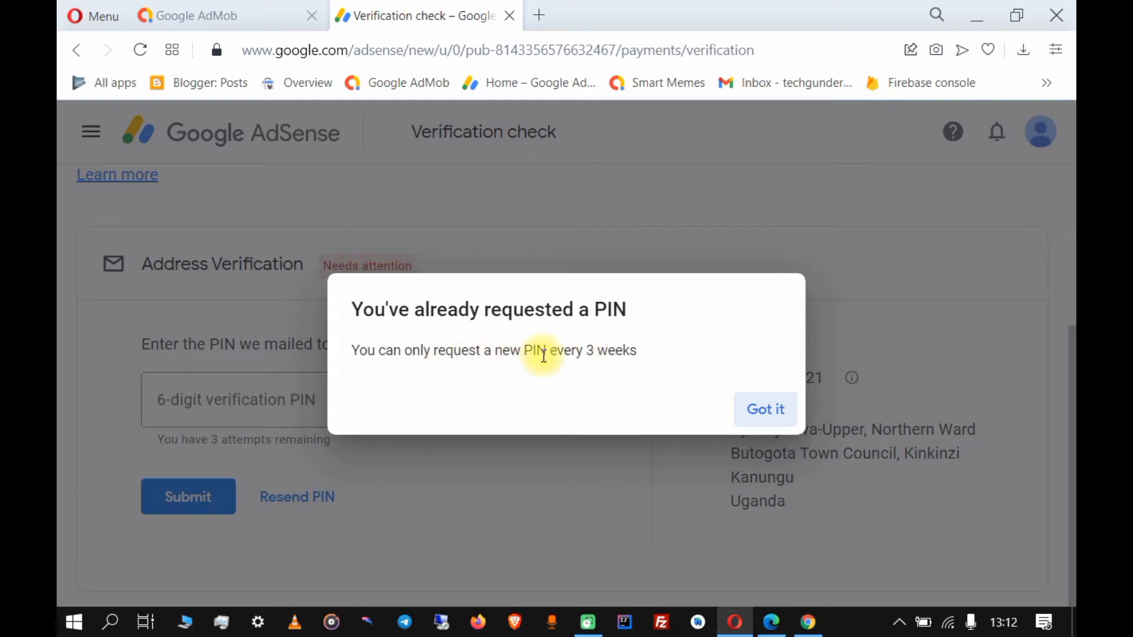
{"action": "left_click", "coordinate": [764, 410]}
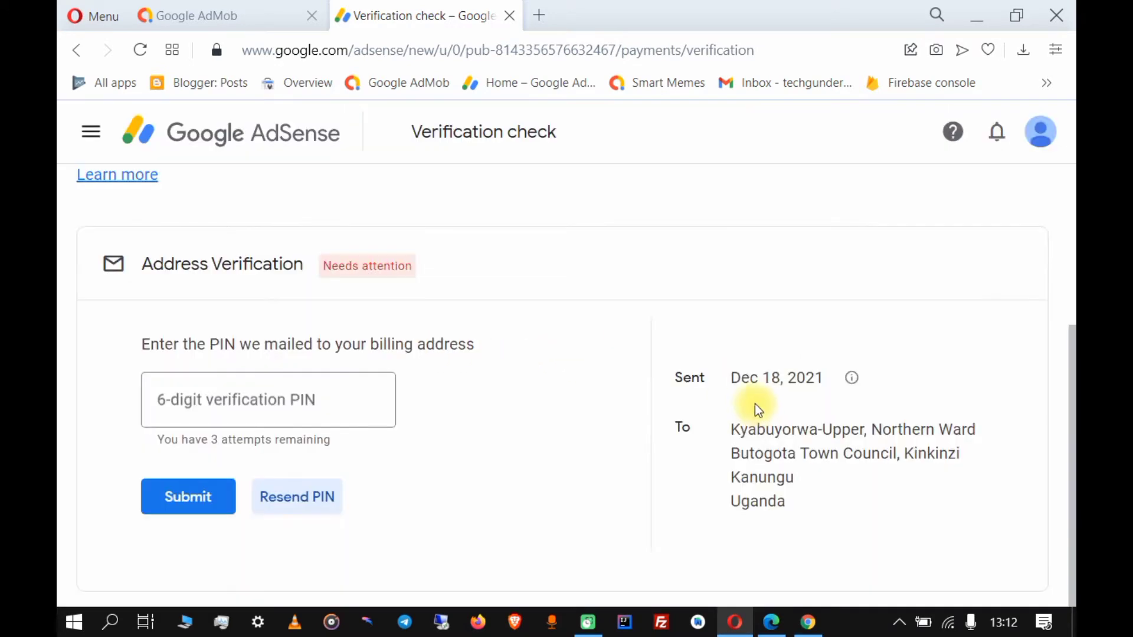
{"action": "left_click", "coordinate": [200, 15]}
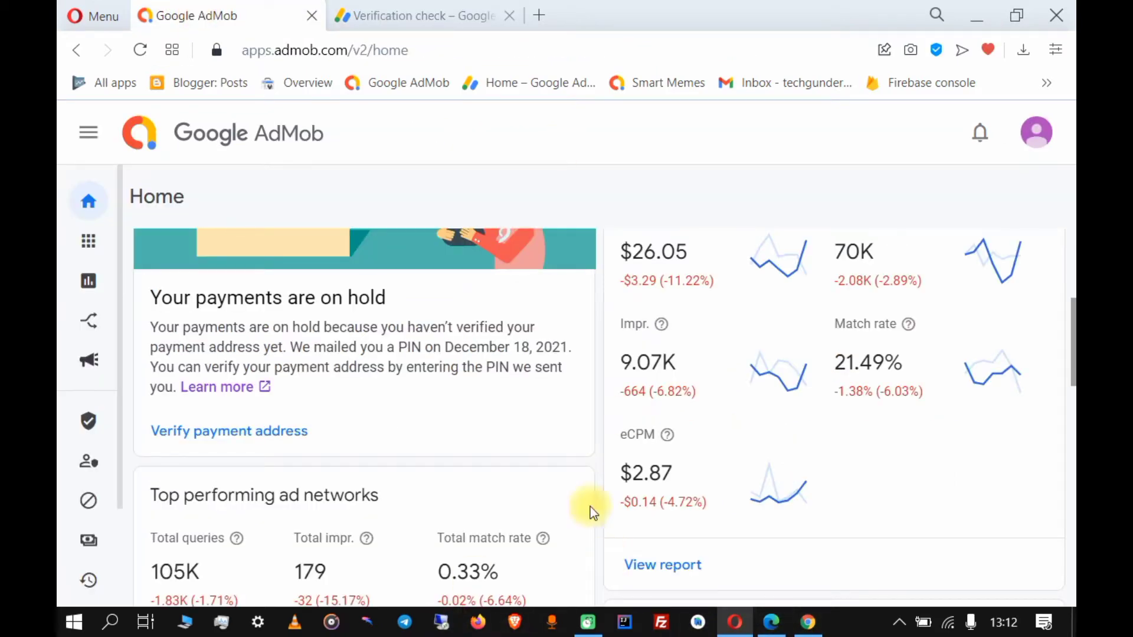
{"action": "scroll", "coordinate": [390, 359], "scroll_direction": "up", "scroll_amount": 2}
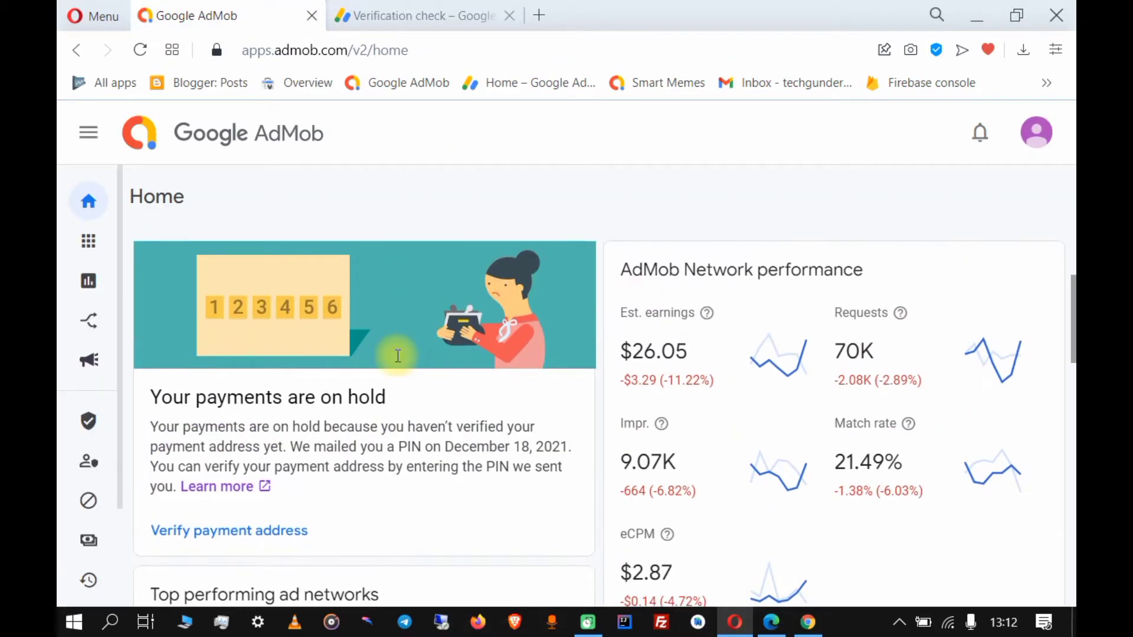
{"action": "scroll", "coordinate": [398, 356], "scroll_direction": "down", "scroll_amount": 2}
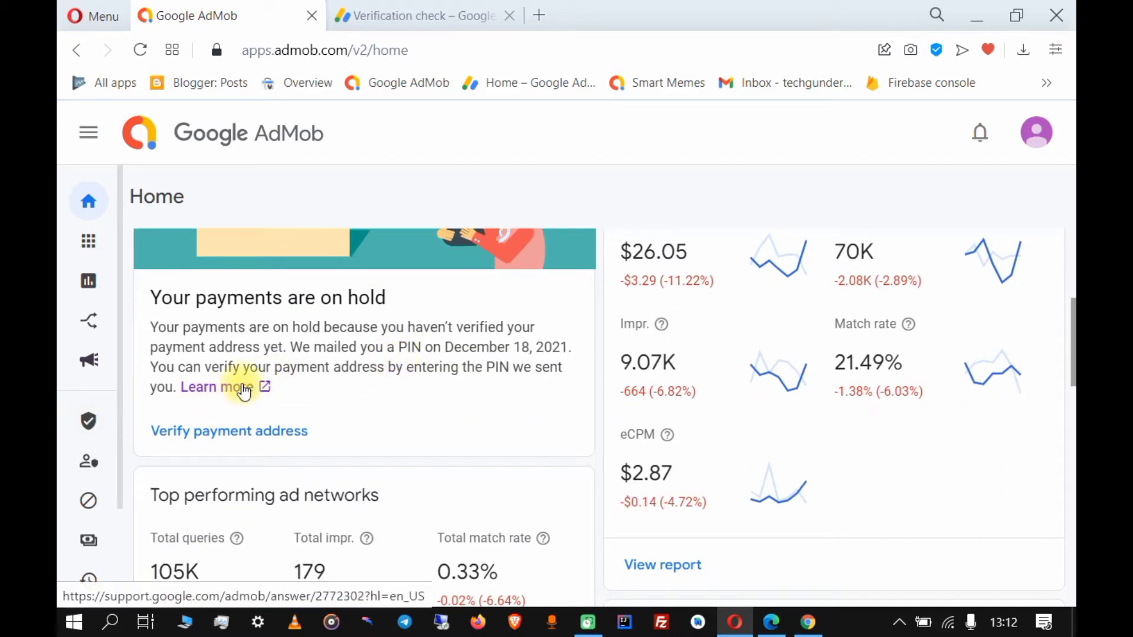
{"action": "left_click", "coordinate": [433, 13]}
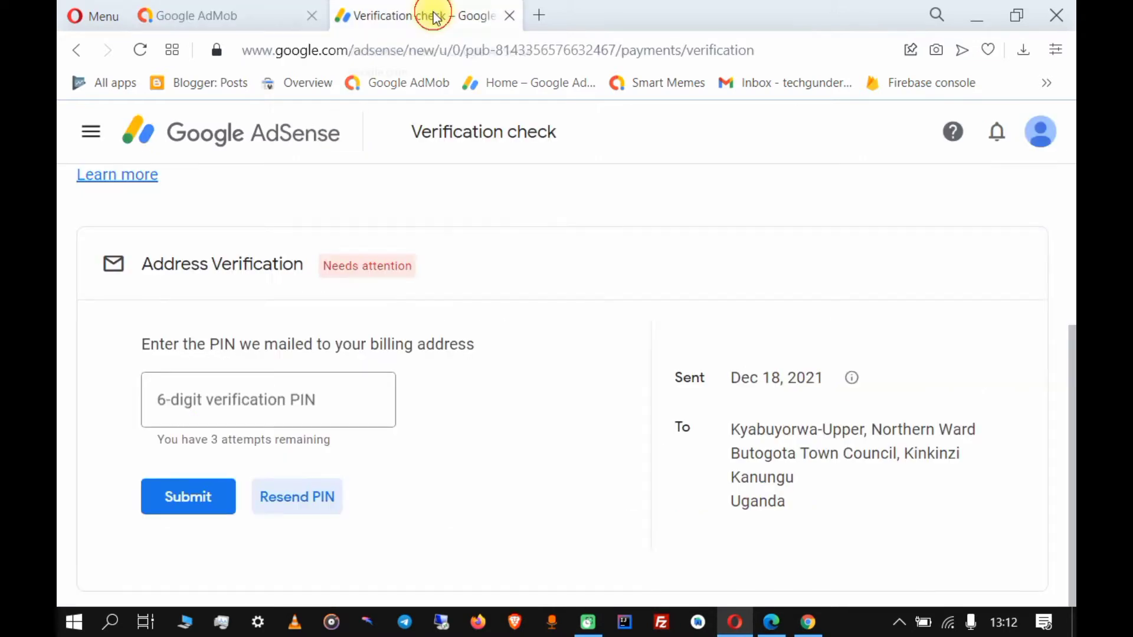
{"action": "scroll", "coordinate": [390, 448], "scroll_direction": "up", "scroll_amount": 2}
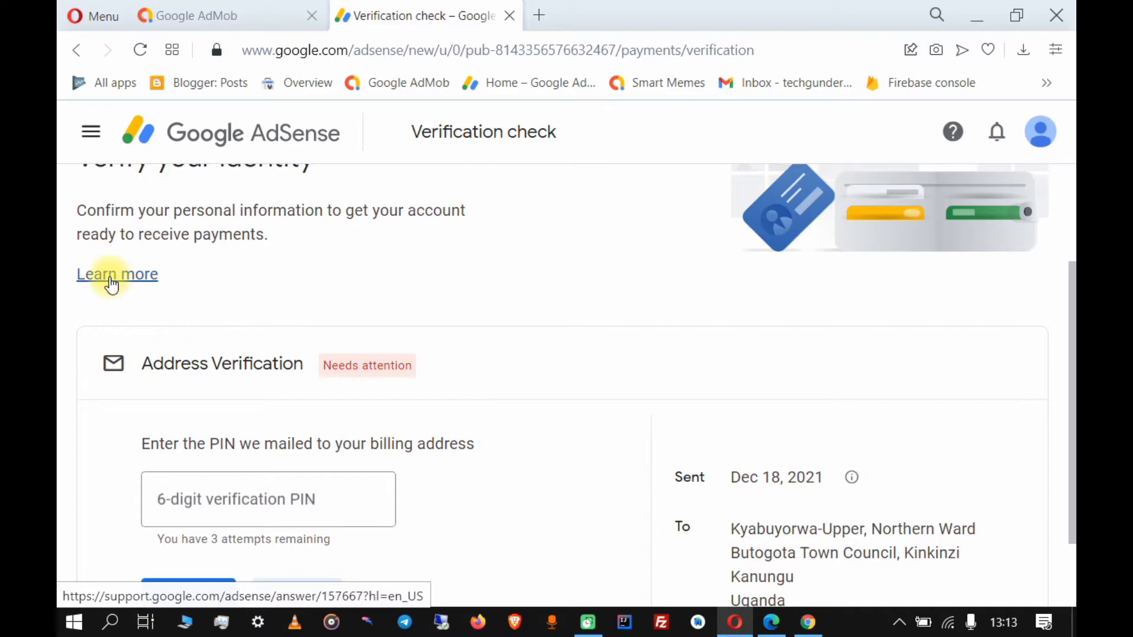
{"action": "scroll", "coordinate": [405, 328], "scroll_direction": "up", "scroll_amount": 2}
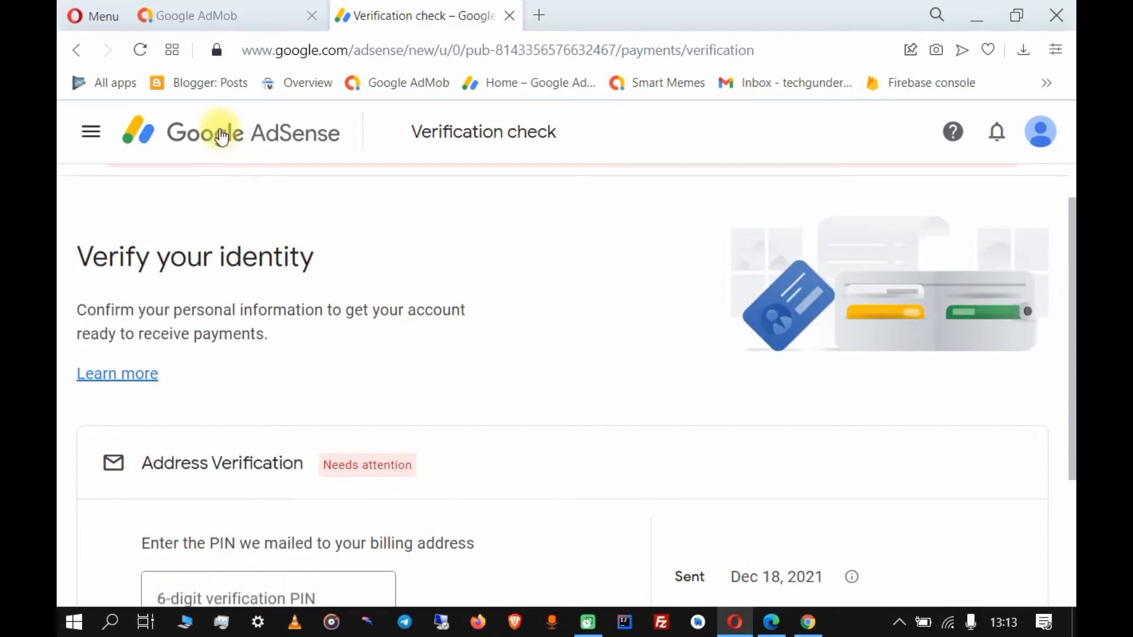
Read the 'Address verification with PIN' article down to the AdSense PIN troubleshooter tip.
{"action": "left_click", "coordinate": [240, 12]}
{"action": "scroll", "coordinate": [261, 270], "scroll_direction": "down", "scroll_amount": 4}
{"action": "scroll", "coordinate": [261, 270], "scroll_direction": "up", "scroll_amount": 2}
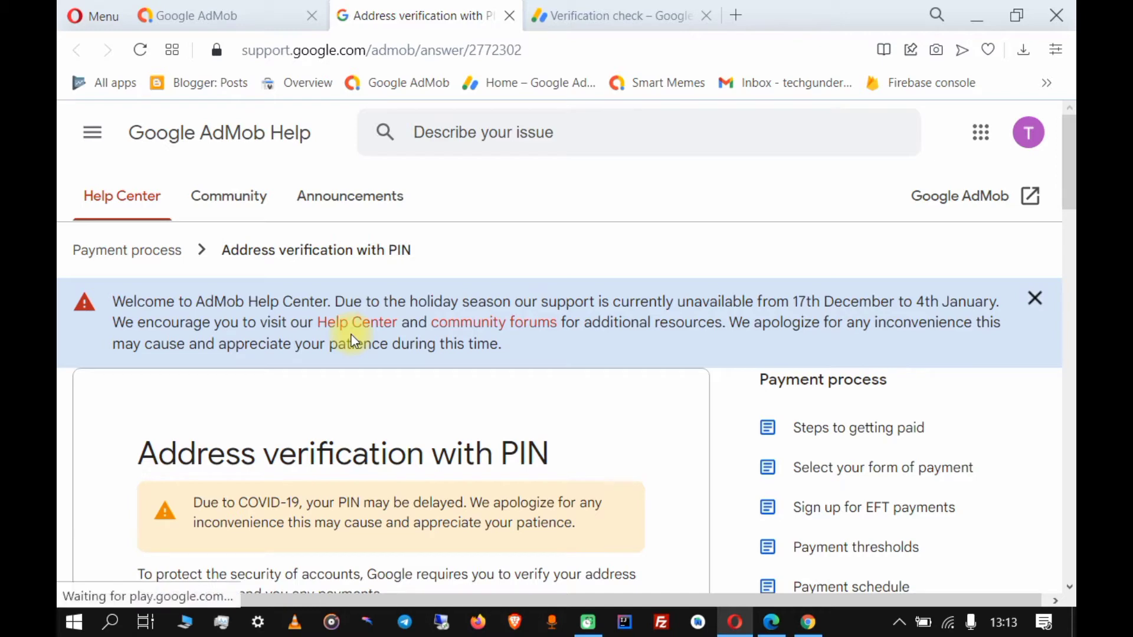
{"action": "scroll", "coordinate": [352, 335], "scroll_direction": "down", "scroll_amount": 3}
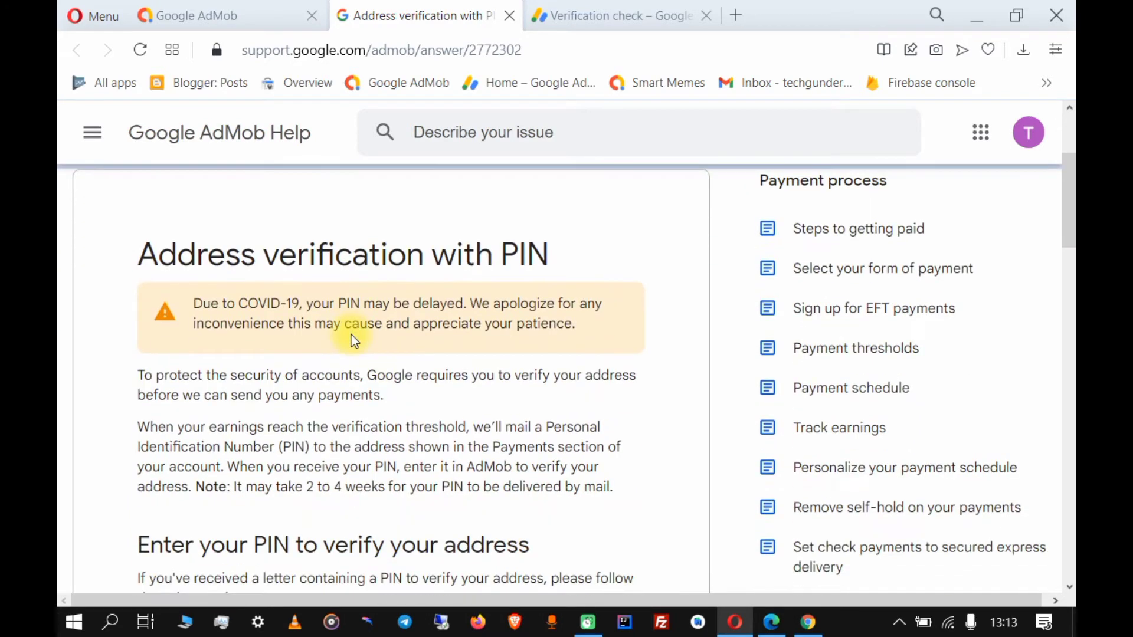
{"action": "scroll", "coordinate": [233, 346], "scroll_direction": "down", "scroll_amount": 4}
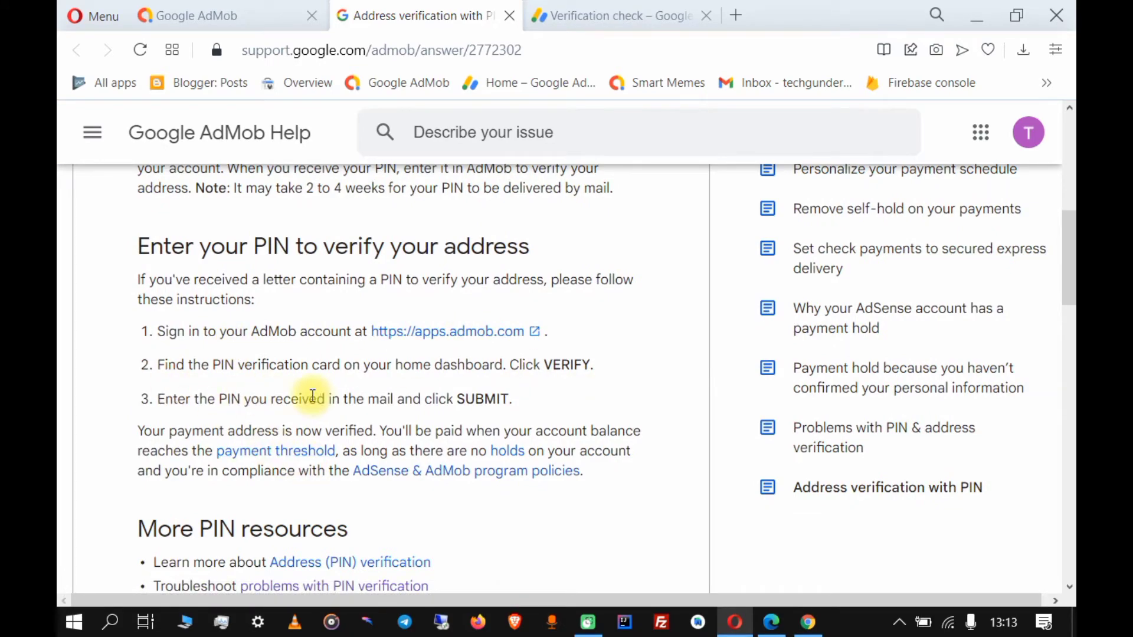
{"action": "scroll", "coordinate": [315, 395], "scroll_direction": "down", "scroll_amount": 3}
{"action": "scroll", "coordinate": [315, 395], "scroll_direction": "down", "scroll_amount": 2}
{"action": "scroll", "coordinate": [313, 395], "scroll_direction": "down", "scroll_amount": 12}
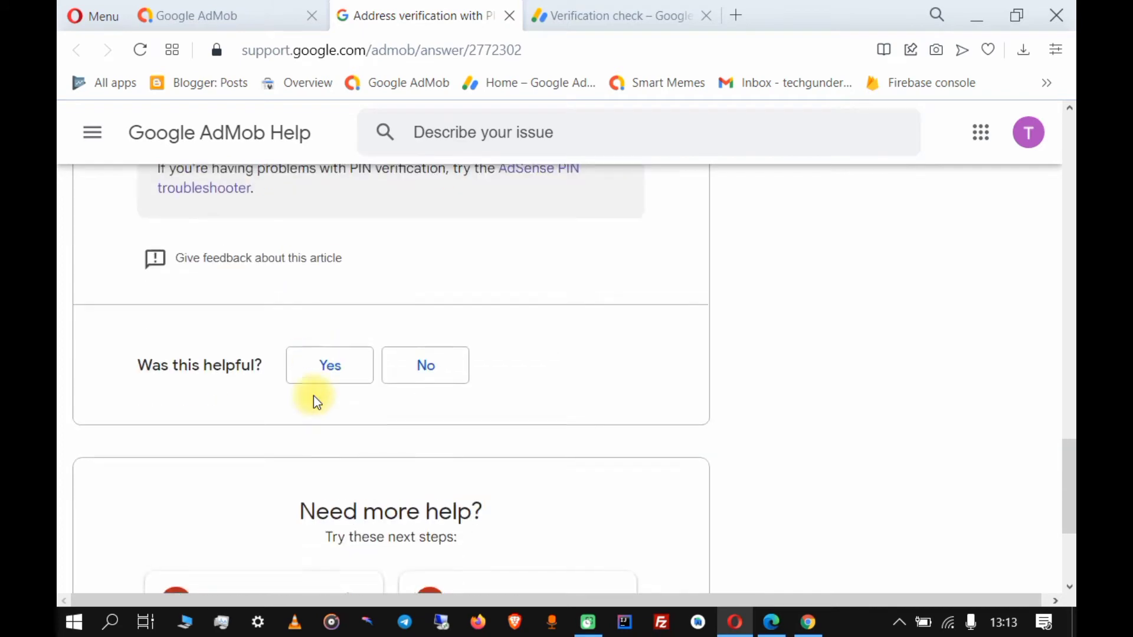
{"action": "scroll", "coordinate": [314, 396], "scroll_direction": "up", "scroll_amount": 3}
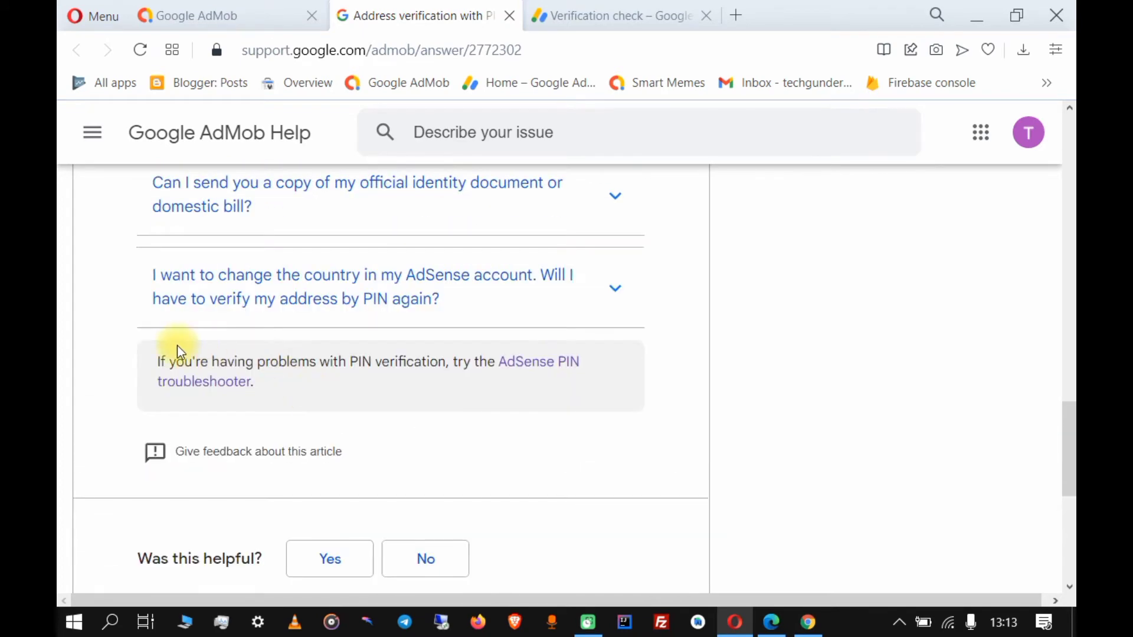
{"action": "left_click_drag", "start_coordinate": [152, 362], "coordinate": [296, 380]}
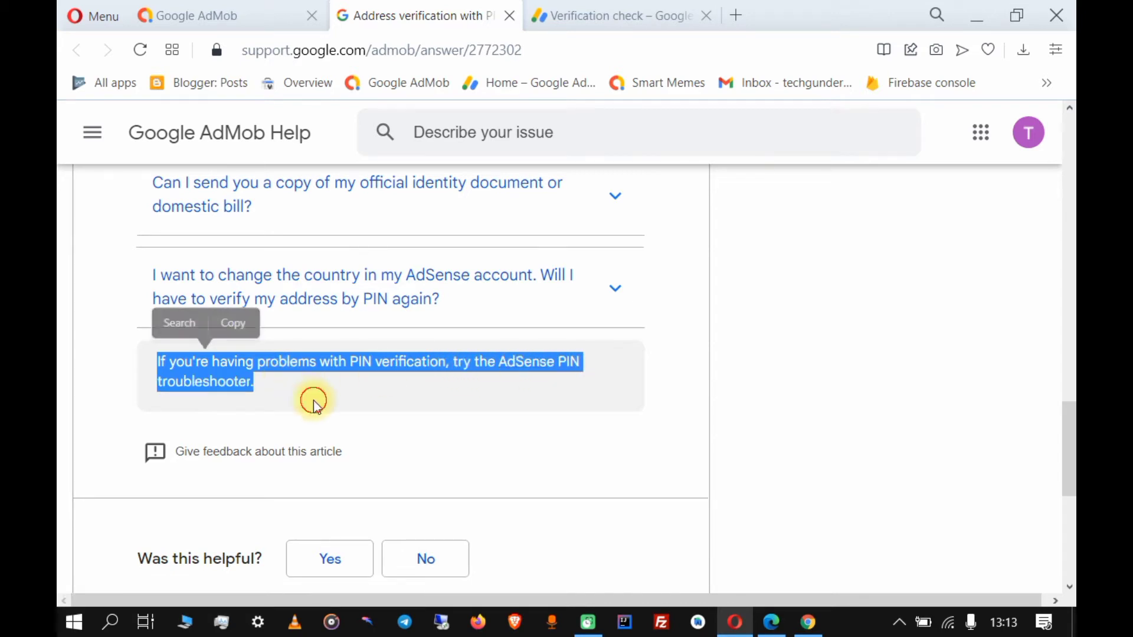
{"action": "left_click", "coordinate": [314, 400]}
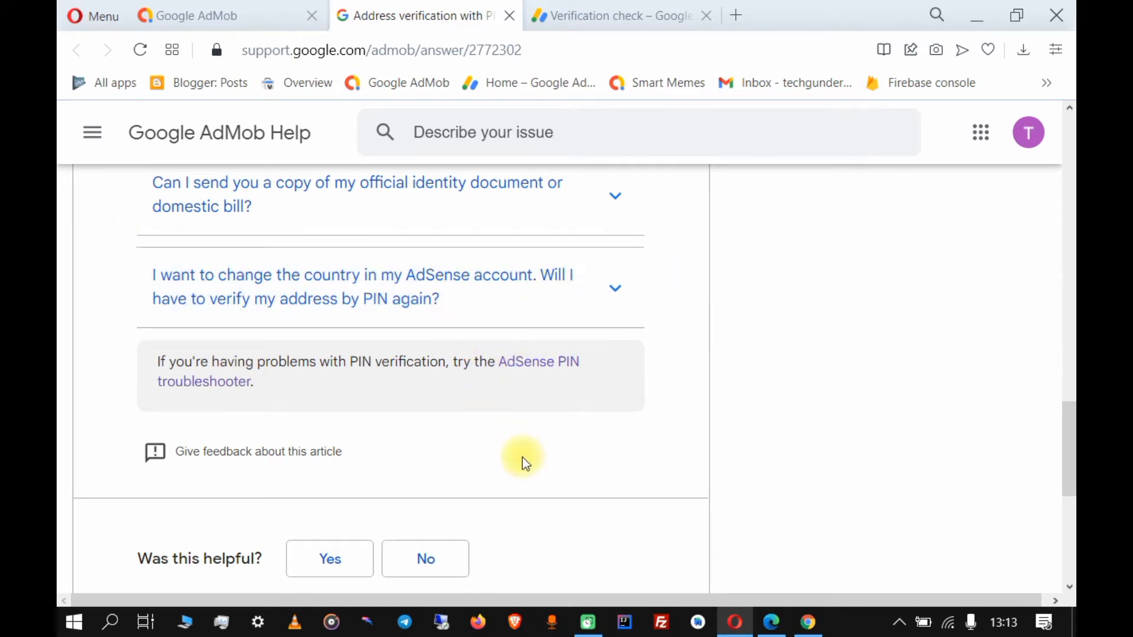
Open the AdSense PIN Troubleshooter and scroll to its 'Confirm your email' question.
{"action": "left_click", "coordinate": [550, 373]}
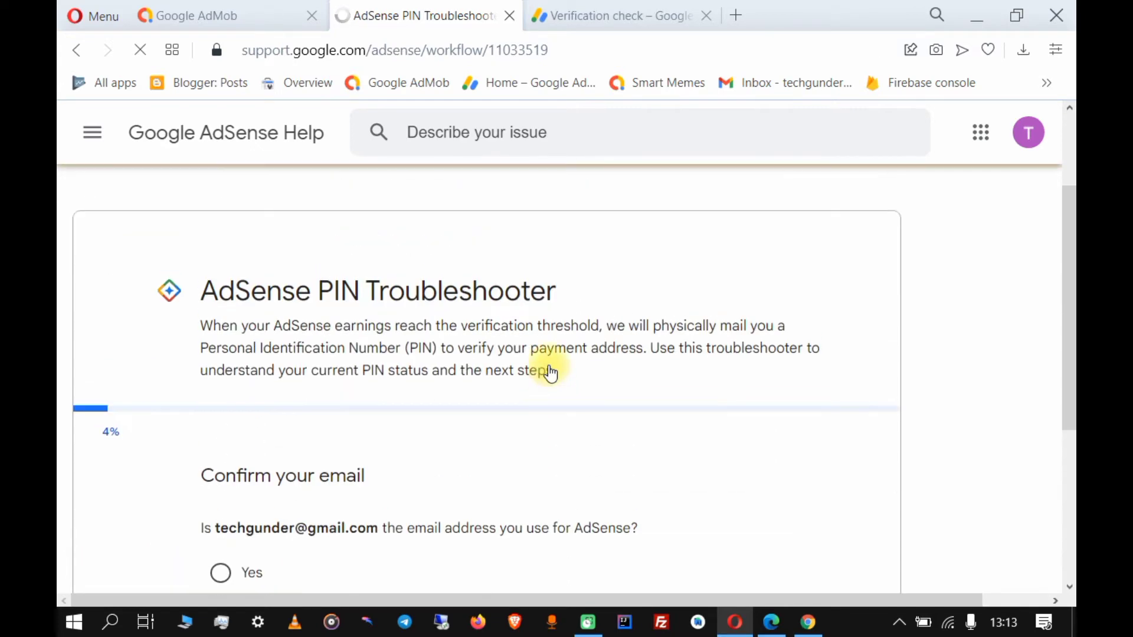
{"action": "scroll", "coordinate": [550, 373], "scroll_direction": "down", "scroll_amount": 2}
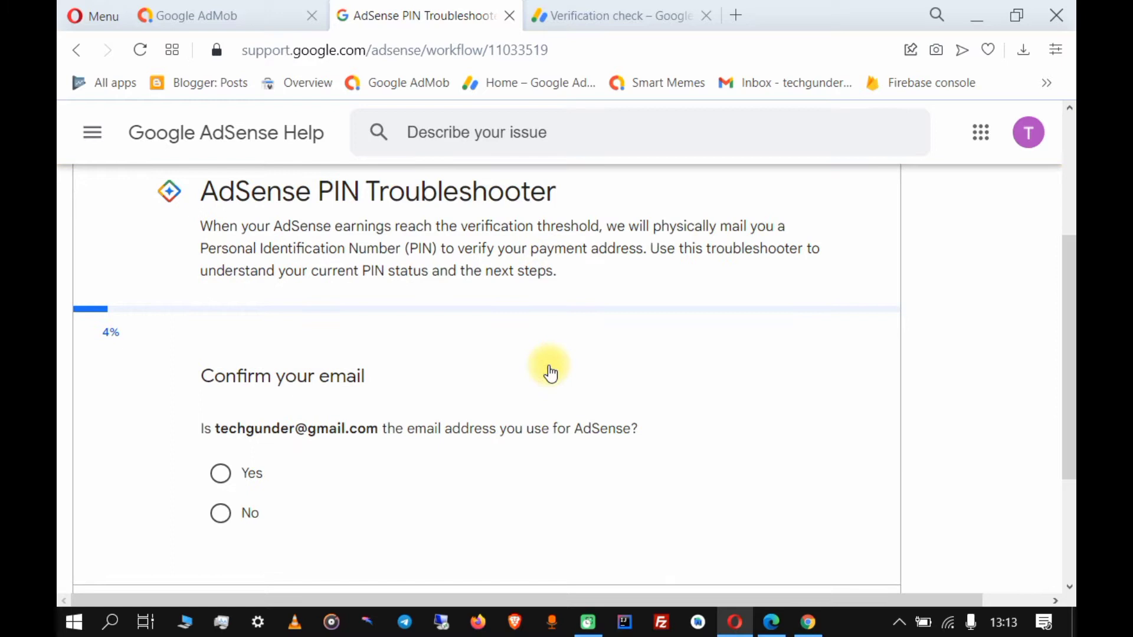
{"action": "scroll", "coordinate": [550, 373], "scroll_direction": "down", "scroll_amount": 2}
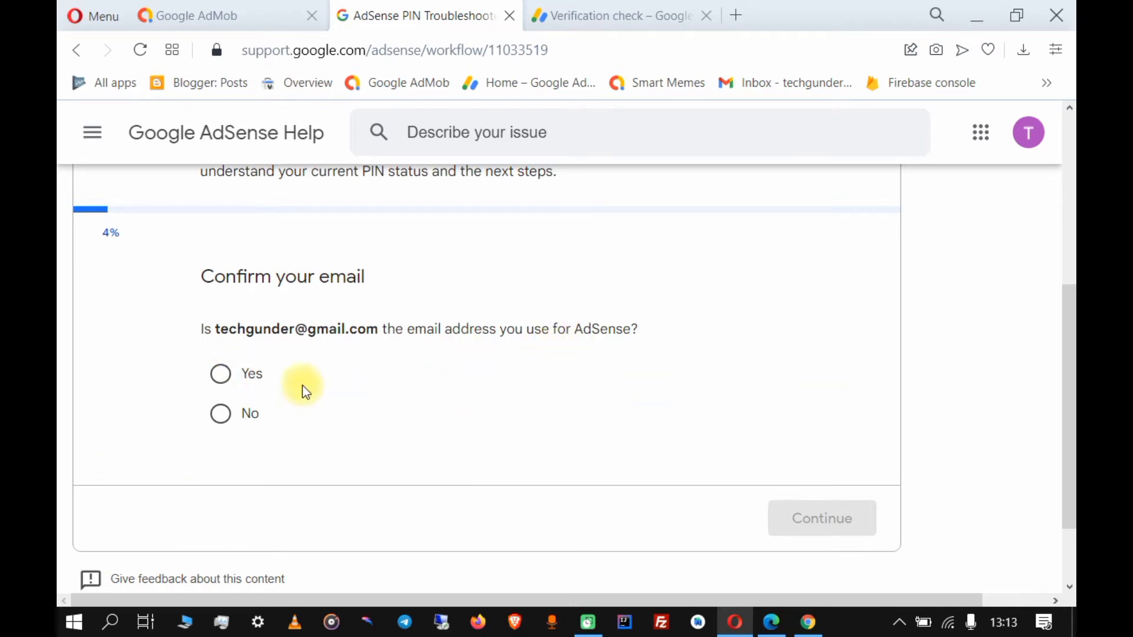
Answer Yes to confirm the AdSense email address and continue.
{"action": "left_click", "coordinate": [223, 373]}
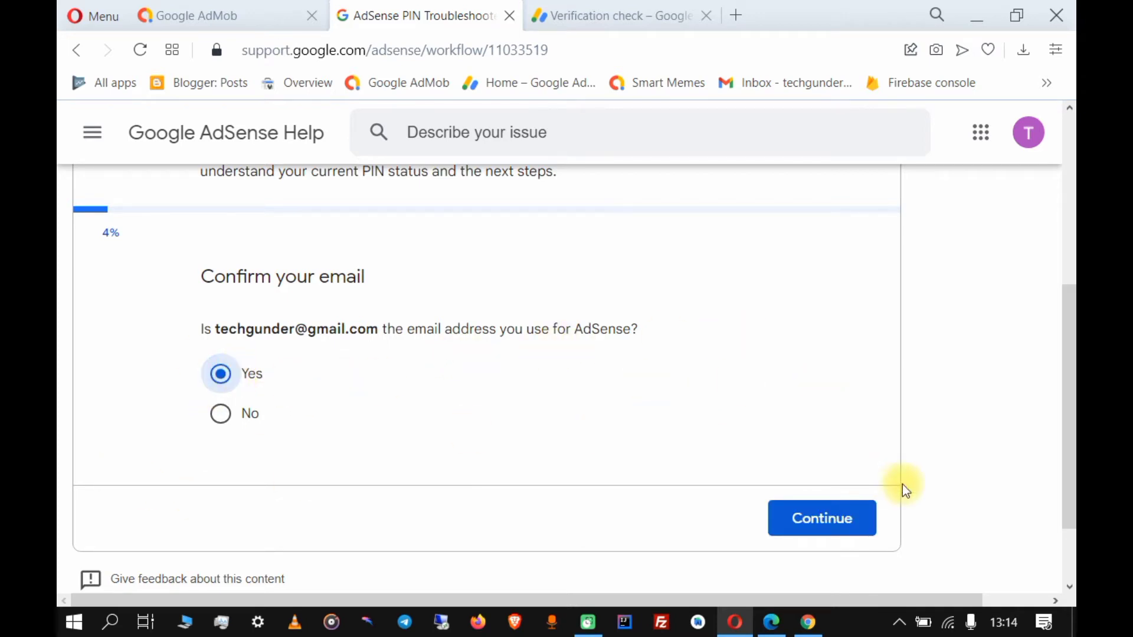
{"action": "left_click", "coordinate": [814, 525]}
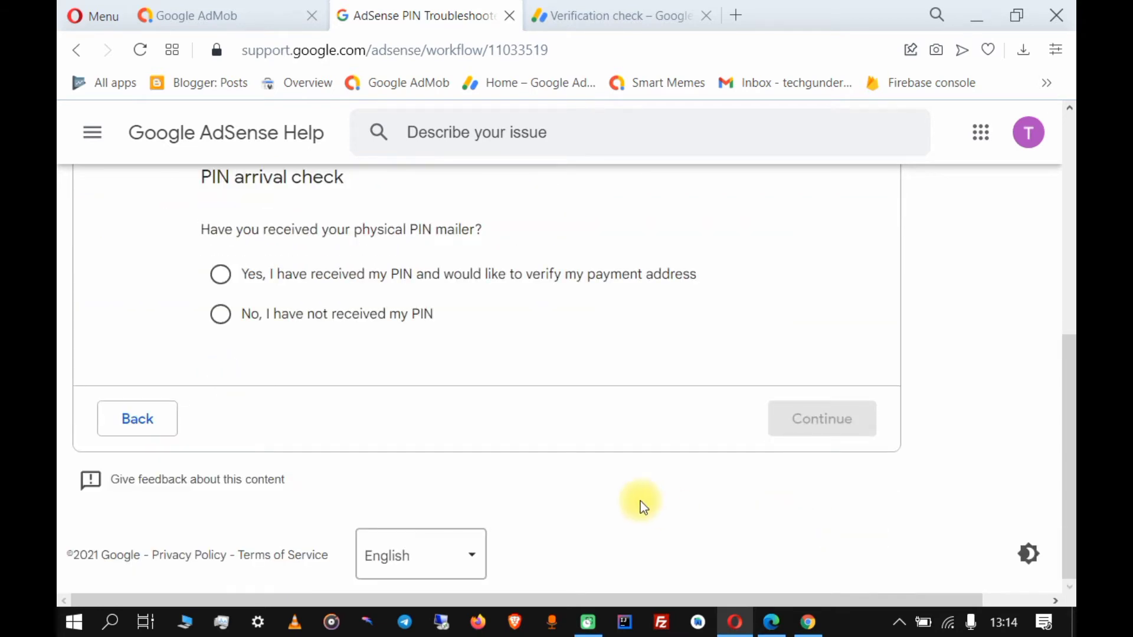
{"action": "scroll", "coordinate": [597, 473], "scroll_direction": "up", "scroll_amount": 2}
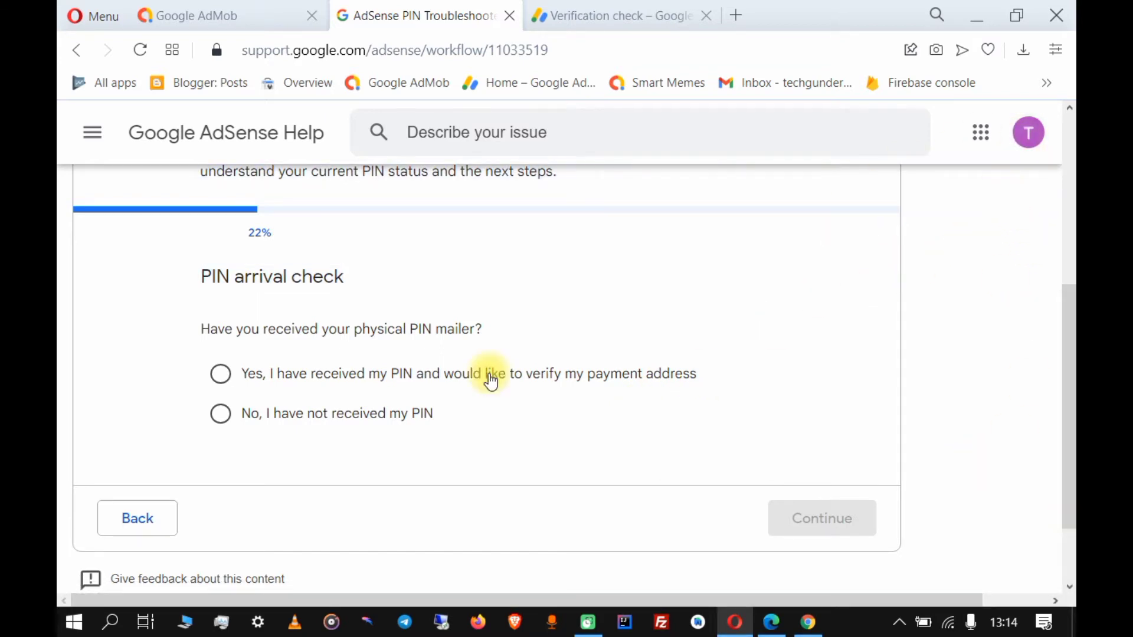
{"action": "scroll", "coordinate": [472, 377], "scroll_direction": "up", "scroll_amount": 2}
{"action": "scroll", "coordinate": [336, 413], "scroll_direction": "down", "scroll_amount": 1}
{"action": "scroll", "coordinate": [284, 460], "scroll_direction": "down", "scroll_amount": 1}
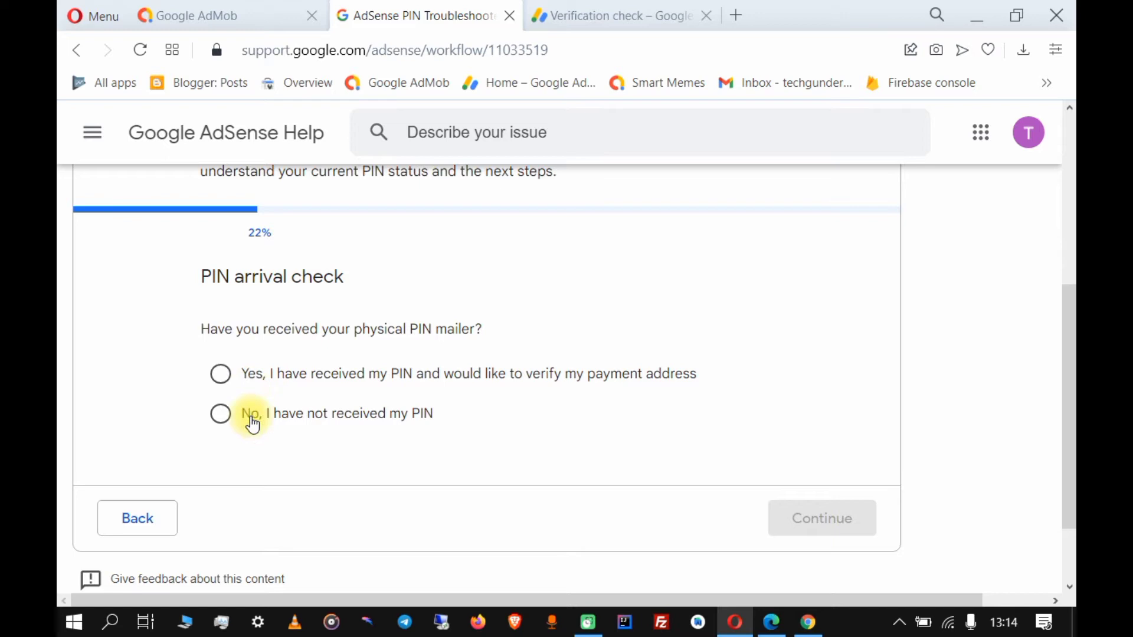
Choose 'No, I have not received my PIN' and continue to the recommendation.
{"action": "left_click", "coordinate": [221, 416]}
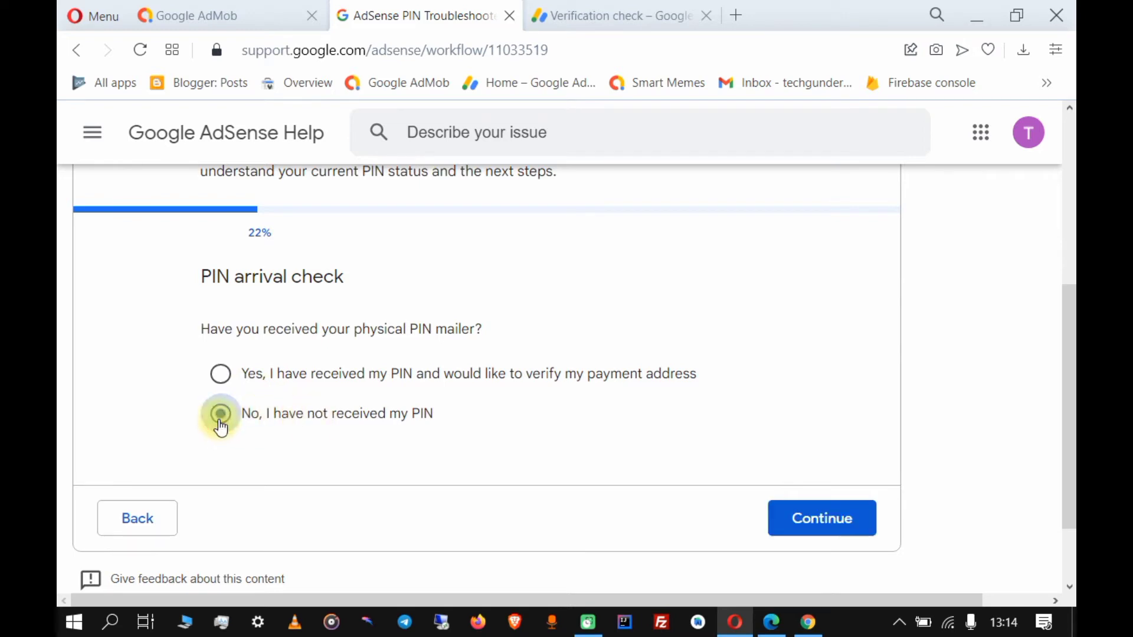
{"action": "left_click", "coordinate": [826, 519]}
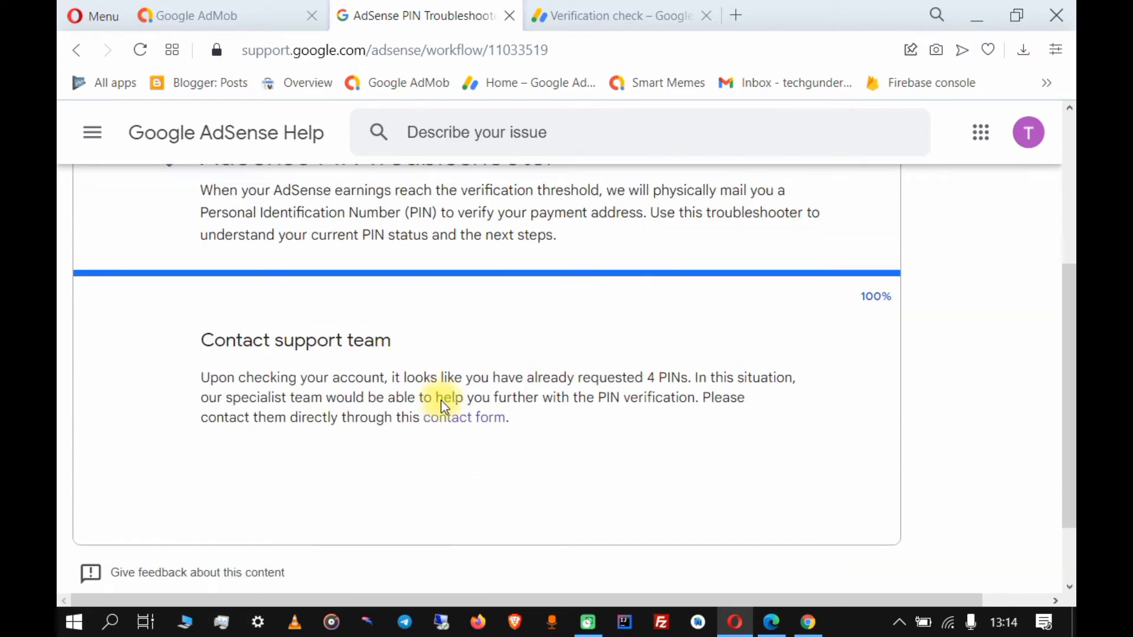
{"action": "scroll", "coordinate": [442, 401], "scroll_direction": "up", "scroll_amount": 1}
{"action": "scroll", "coordinate": [309, 398], "scroll_direction": "up", "scroll_amount": 2}
{"action": "scroll", "coordinate": [309, 400], "scroll_direction": "down", "scroll_amount": 2}
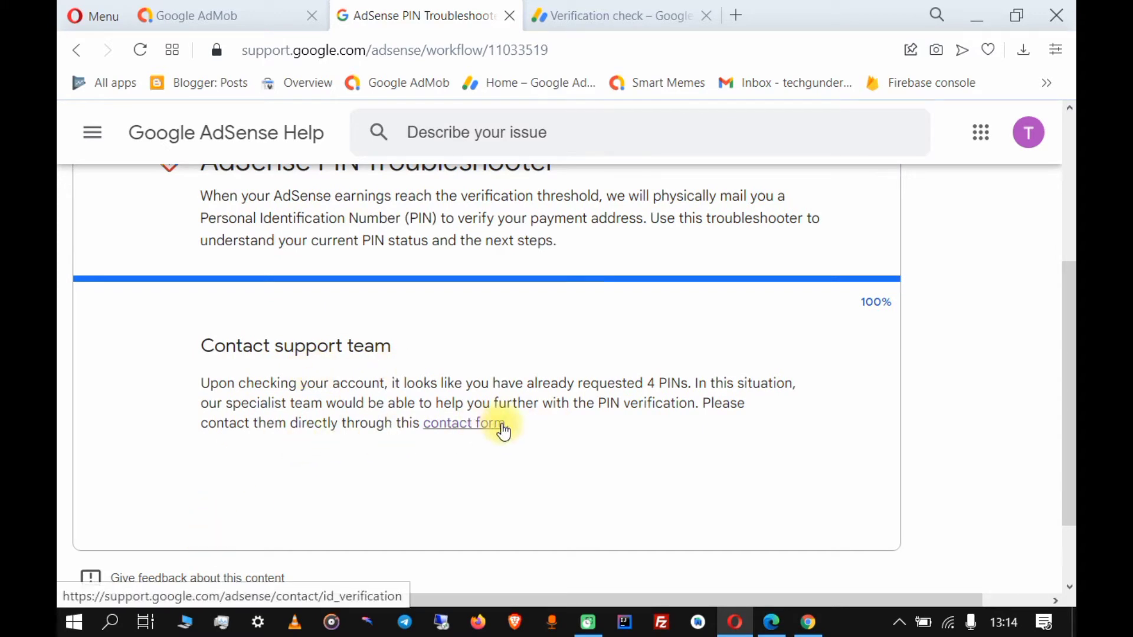
Open the Personal Identification Number (PIN) contact form from the troubleshooter.
{"action": "scroll", "coordinate": [463, 457], "scroll_direction": "down", "scroll_amount": 3}
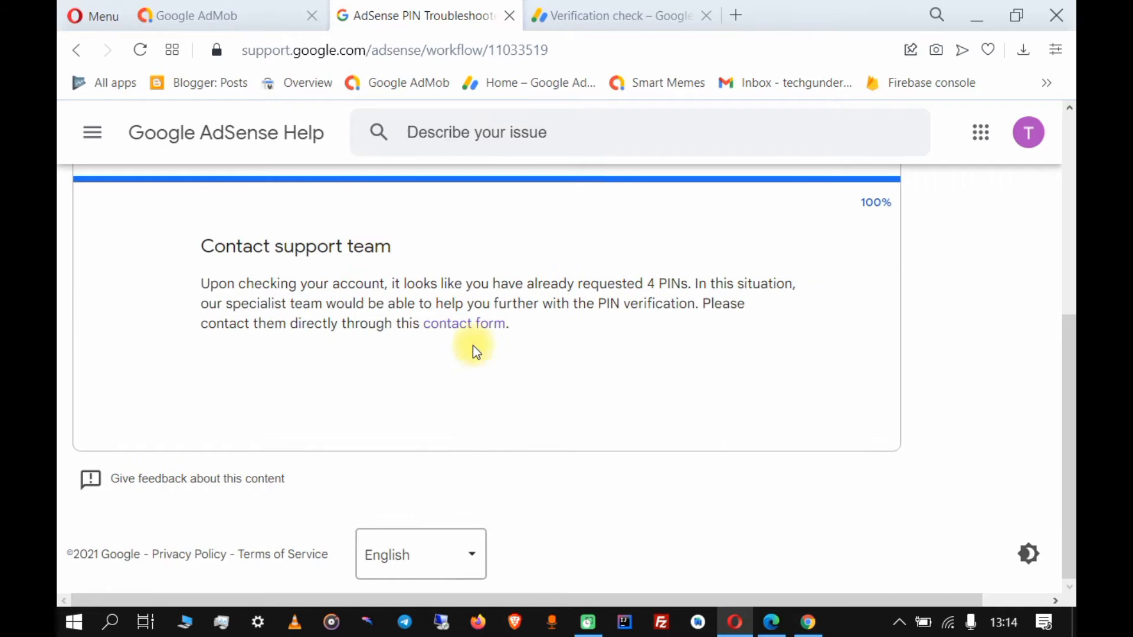
{"action": "left_click", "coordinate": [471, 326]}
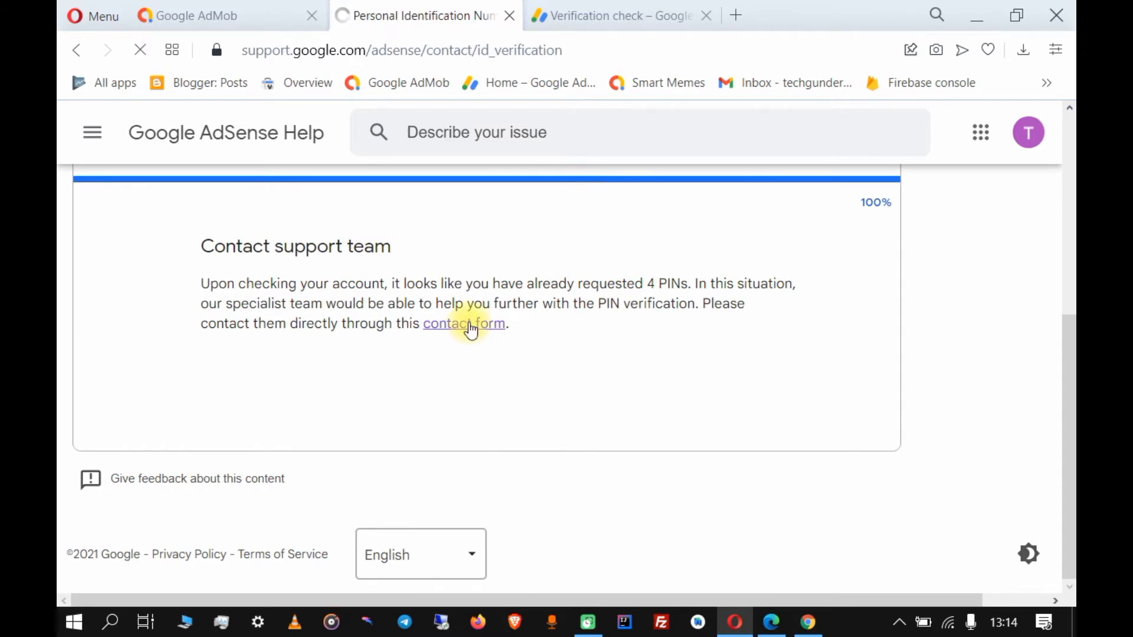
{"action": "scroll", "coordinate": [468, 329], "scroll_direction": "down", "scroll_amount": 3}
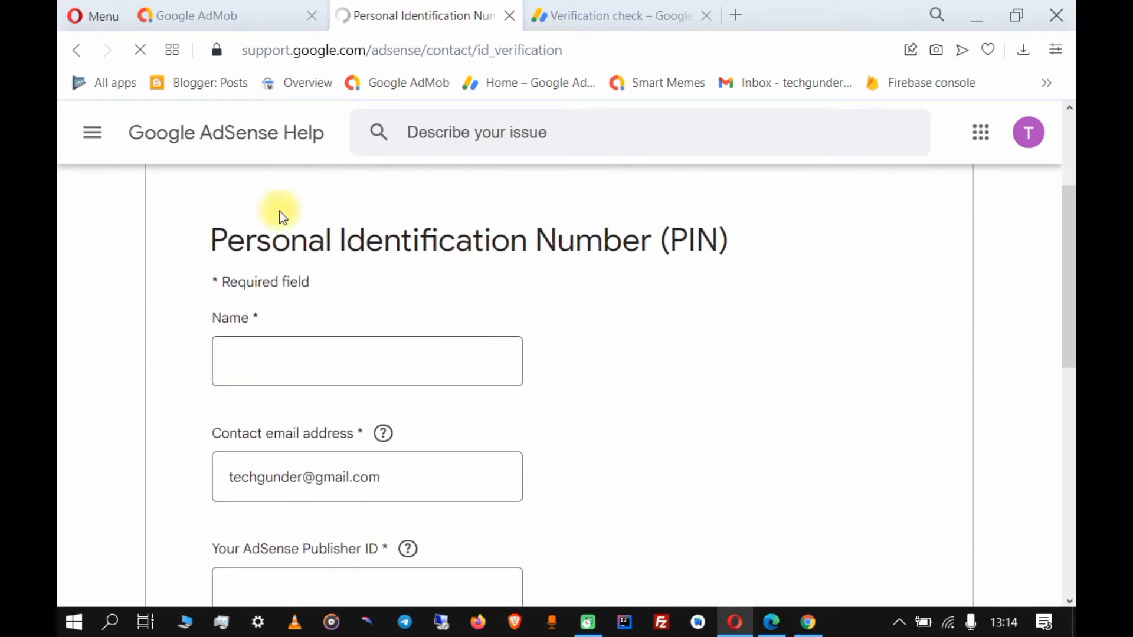
{"action": "scroll", "coordinate": [556, 246], "scroll_direction": "down", "scroll_amount": 8}
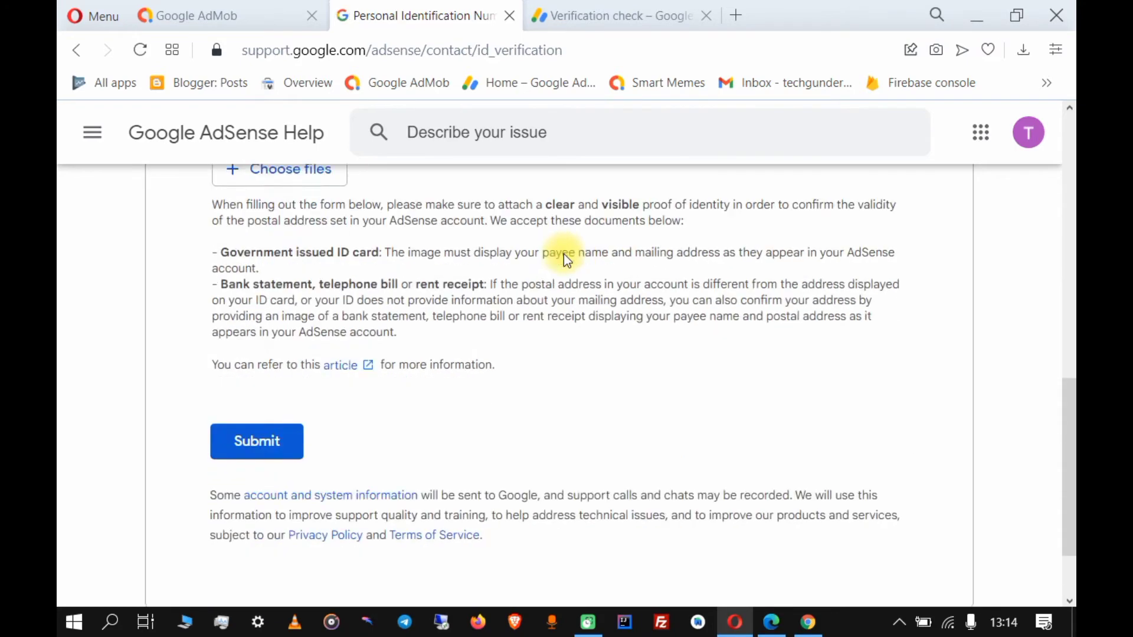
{"action": "scroll", "coordinate": [564, 254], "scroll_direction": "down", "scroll_amount": 2}
{"action": "scroll", "coordinate": [564, 254], "scroll_direction": "up", "scroll_amount": 10}
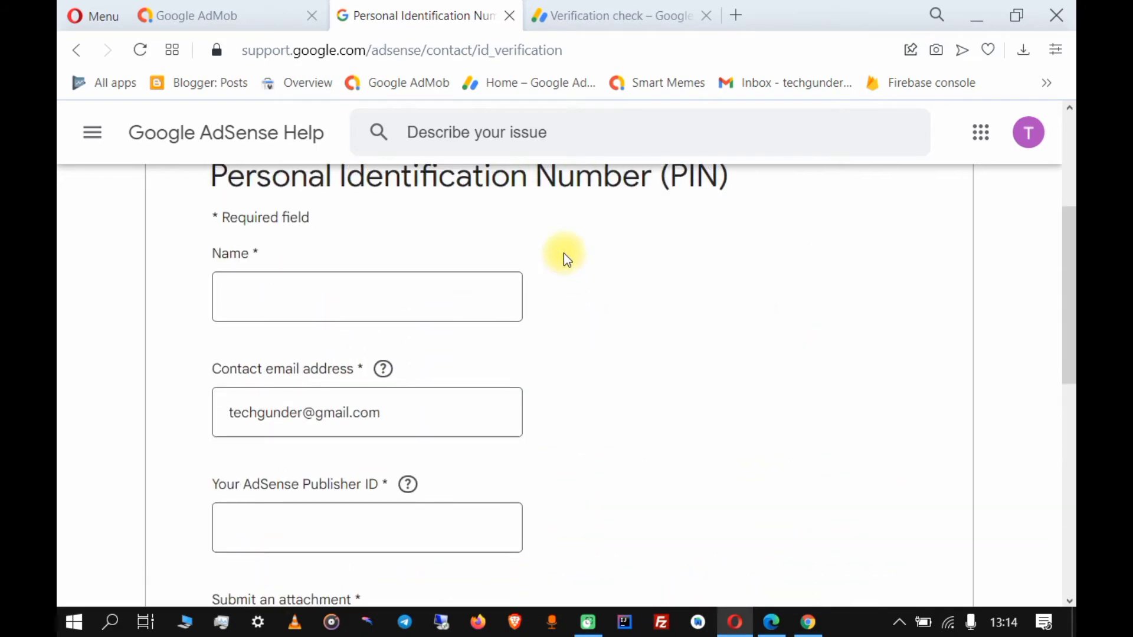
Enter the payee's full name in the form's Name field, correcting a typo.
{"action": "left_click", "coordinate": [304, 296]}
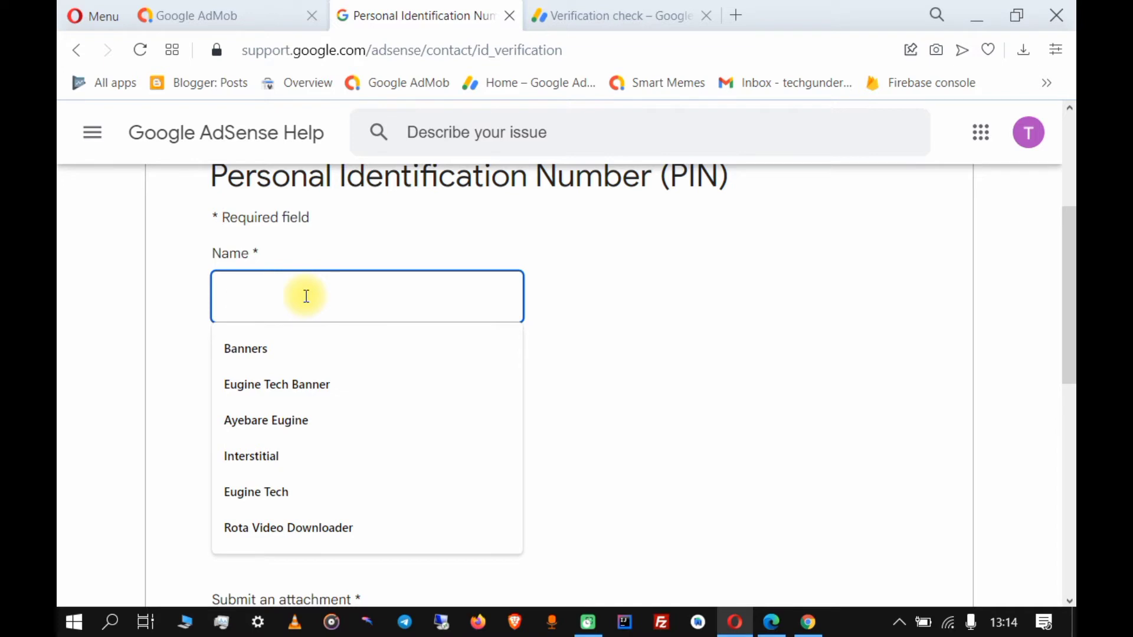
{"action": "type", "text": "K"}
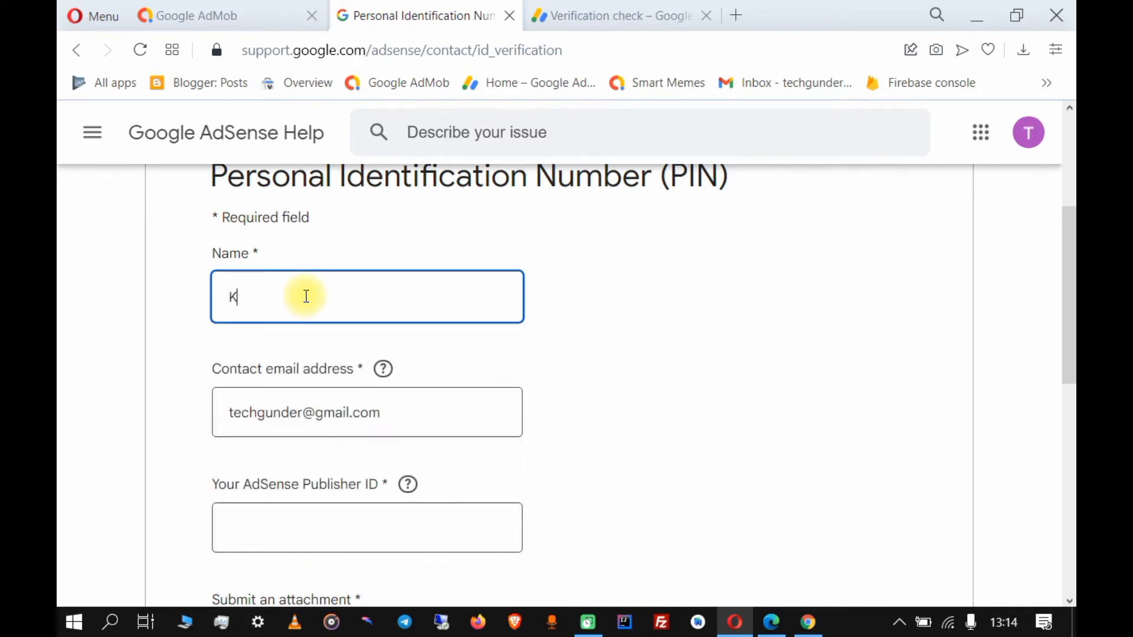
{"action": "type", "text": "iso"}
{"action": "key", "text": "BackSpace"}
{"action": "key", "text": "BackSpace"}
{"action": "key", "text": "BackSpace"}
{"action": "left_click", "coordinate": [590, 371]}
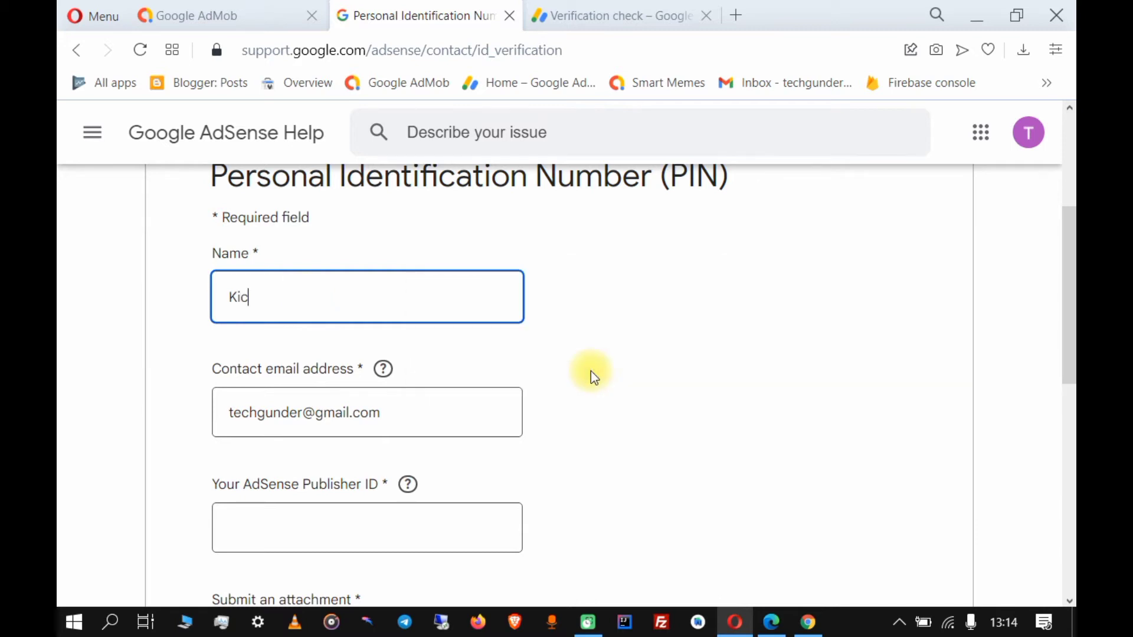
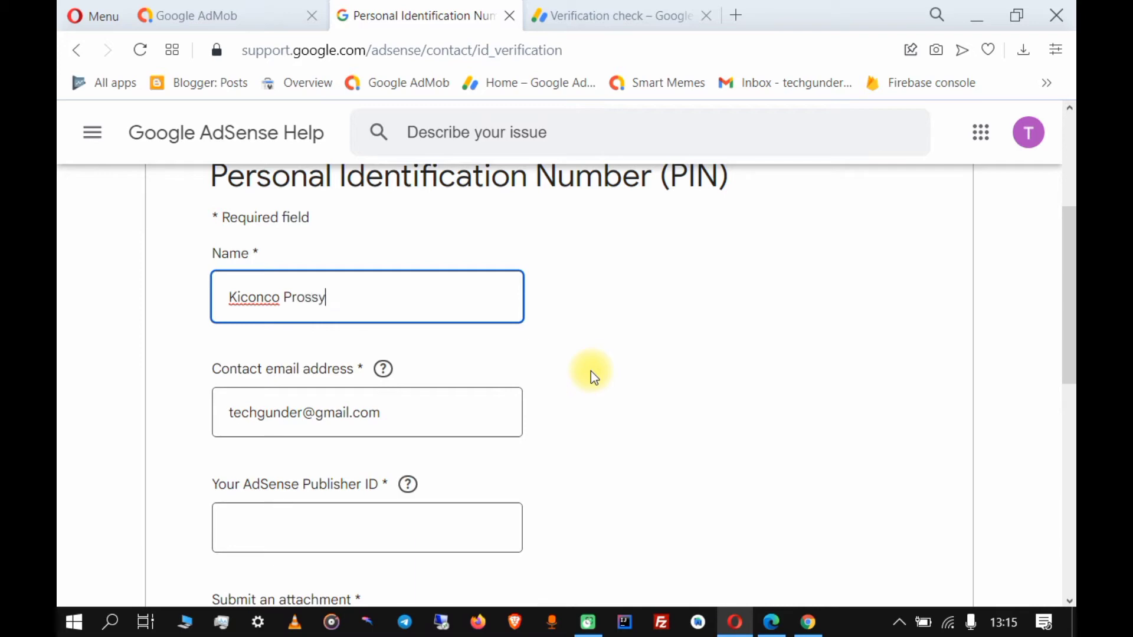
{"action": "scroll", "coordinate": [621, 402], "scroll_direction": "down", "scroll_amount": 3}
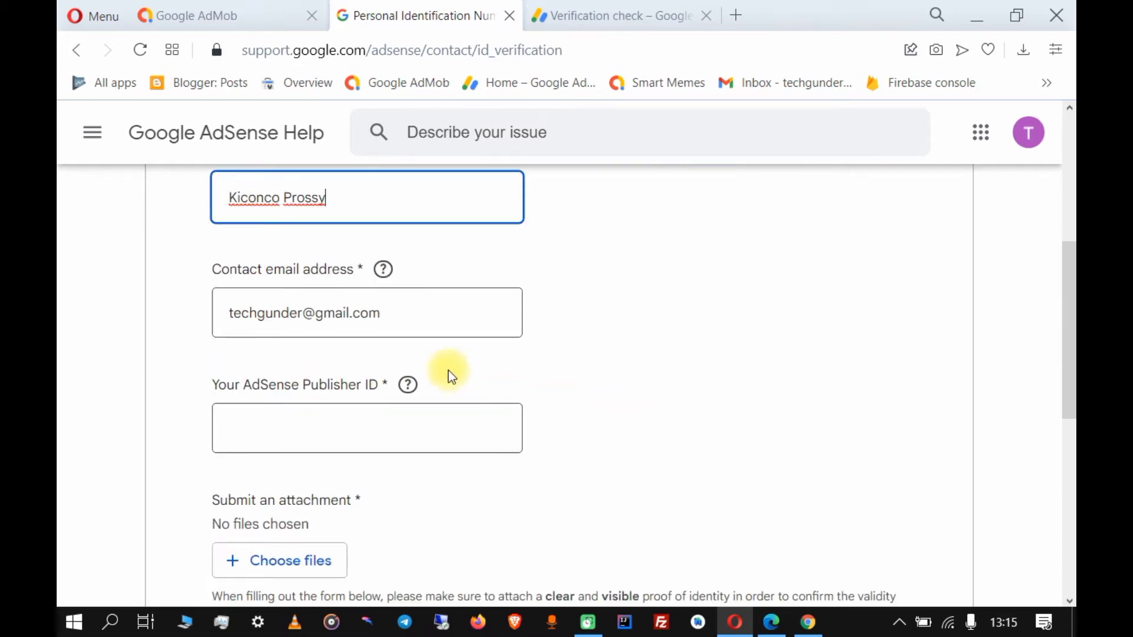
{"action": "left_click", "coordinate": [337, 335]}
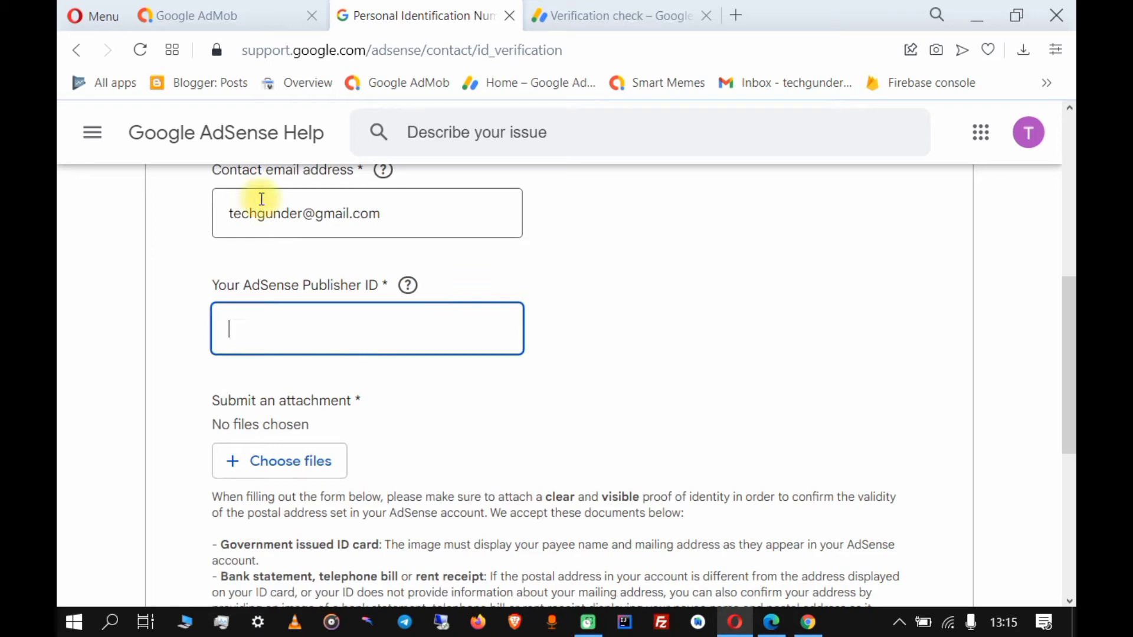
In AdMob Settings, open Account information and copy the Publisher ID.
{"action": "left_click", "coordinate": [224, 20]}
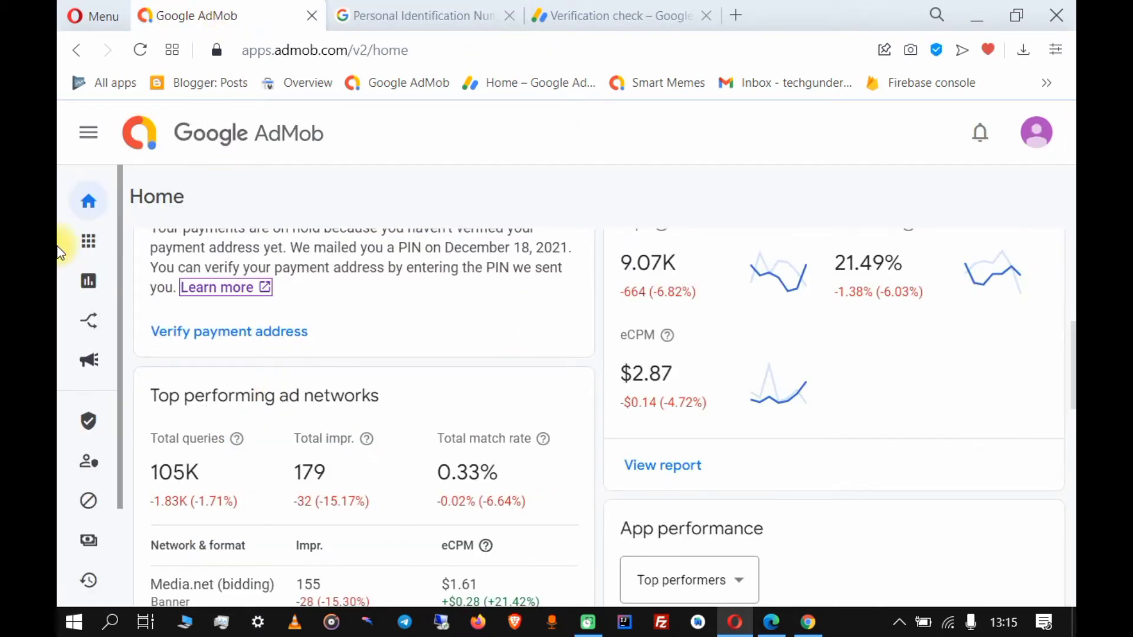
{"action": "left_click", "coordinate": [78, 135]}
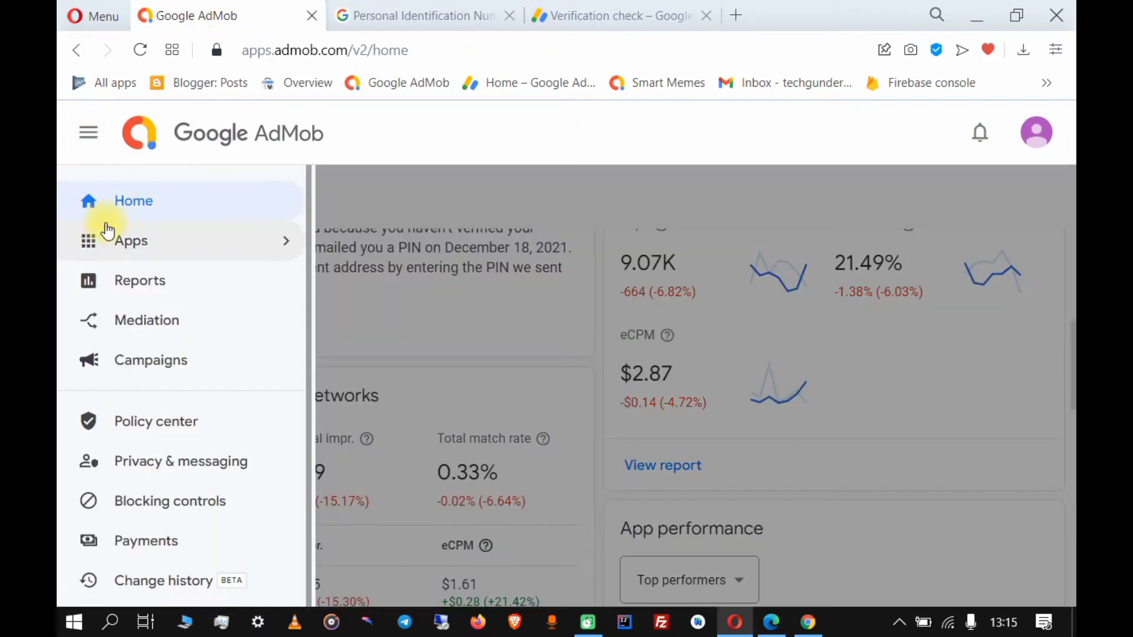
{"action": "scroll", "coordinate": [106, 328], "scroll_direction": "down", "scroll_amount": 1}
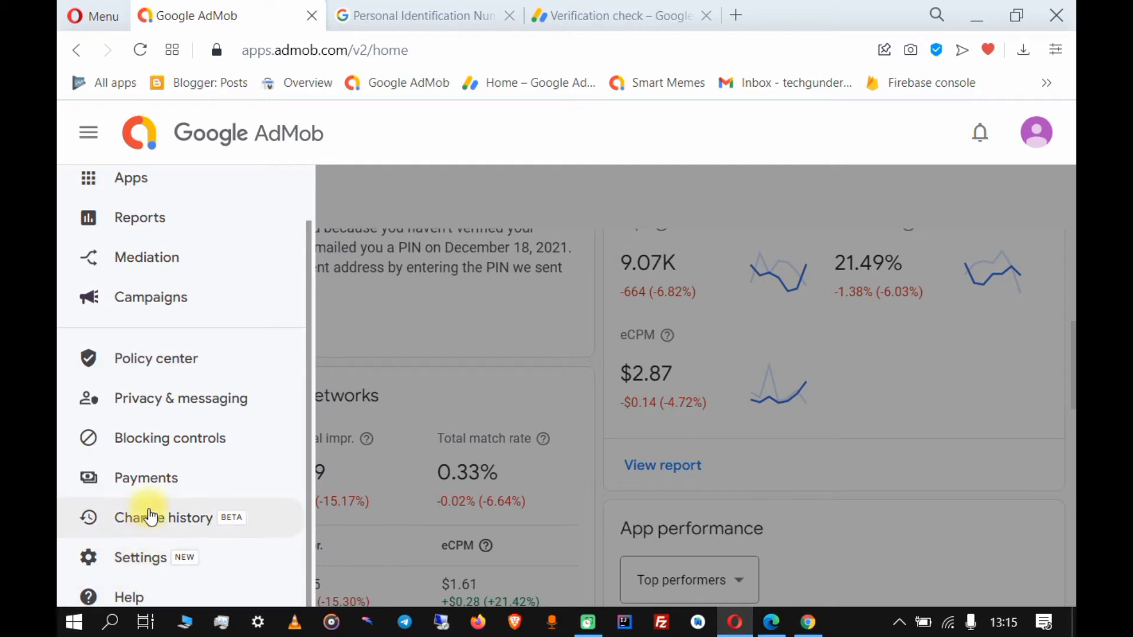
{"action": "left_click", "coordinate": [122, 566]}
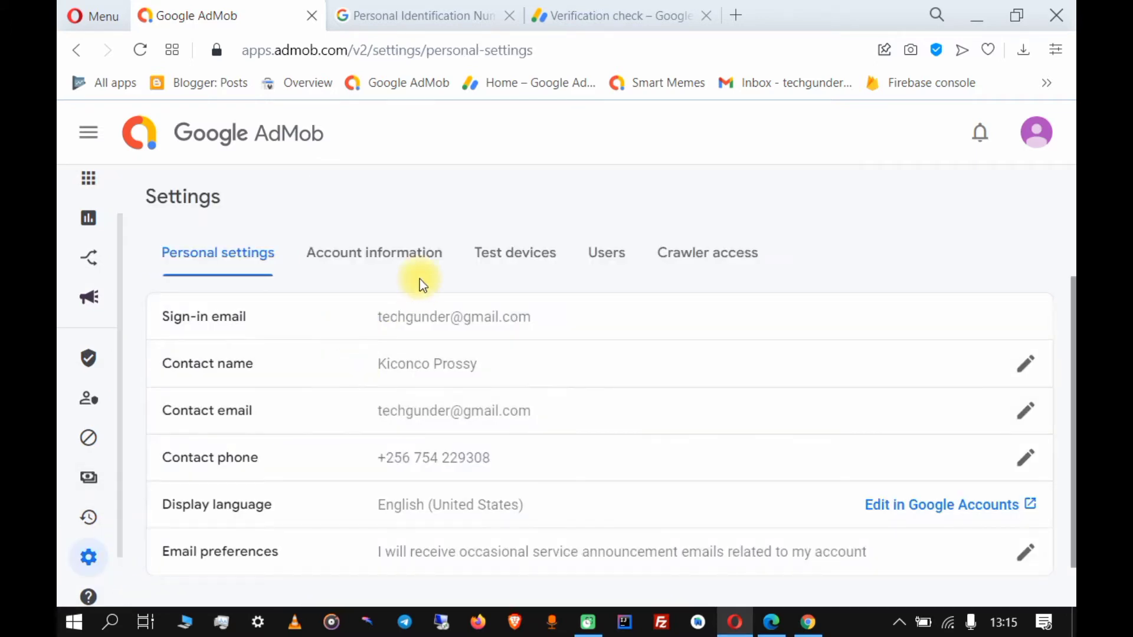
{"action": "left_click", "coordinate": [420, 264]}
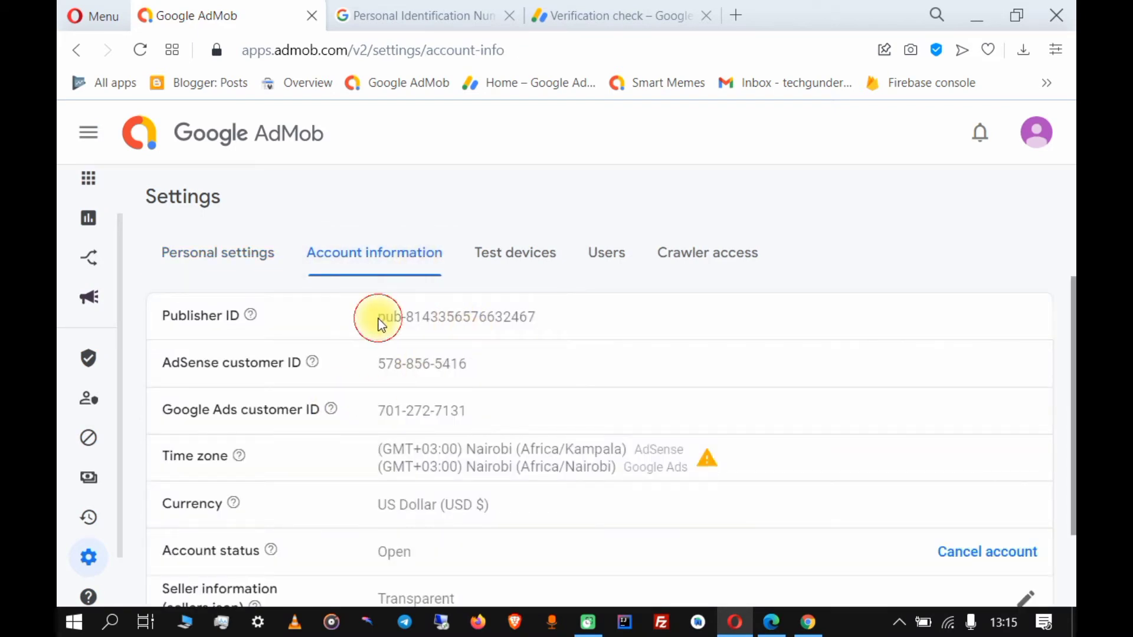
{"action": "left_click_drag", "start_coordinate": [376, 318], "coordinate": [585, 305]}
{"action": "left_click", "coordinate": [489, 282]}
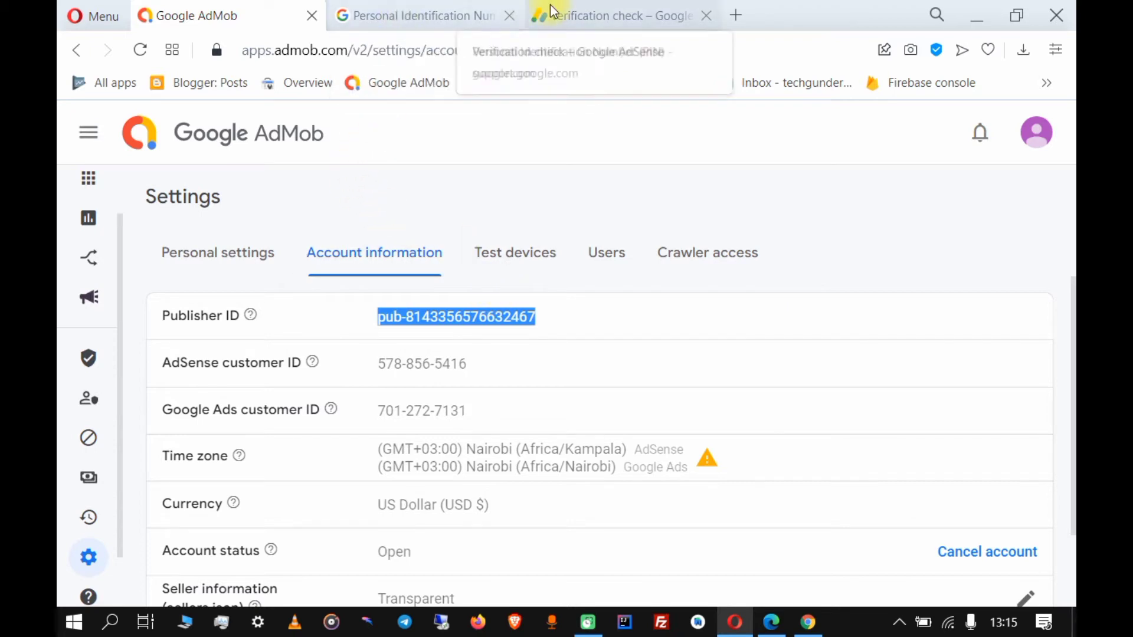
Undo the wrong paste in the form and recopy the Publisher ID via right-click Copy.
{"action": "left_click", "coordinate": [405, 26]}
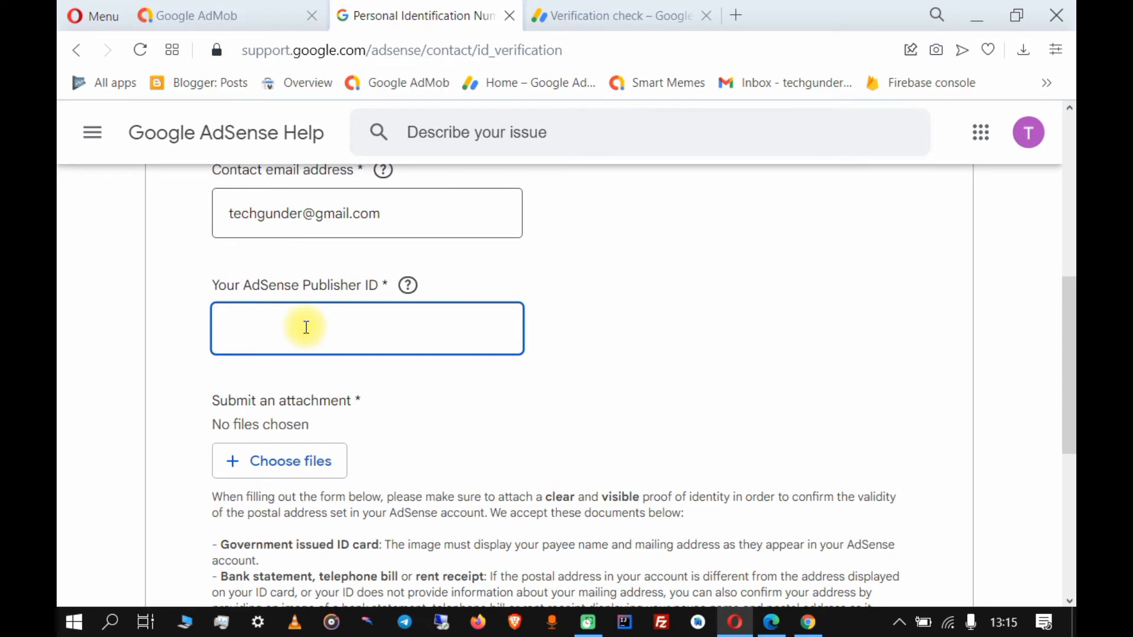
{"action": "type", "text": "13.78.194.185"}
{"action": "key", "text": "ctrl+z"}
{"action": "left_click", "coordinate": [259, 12]}
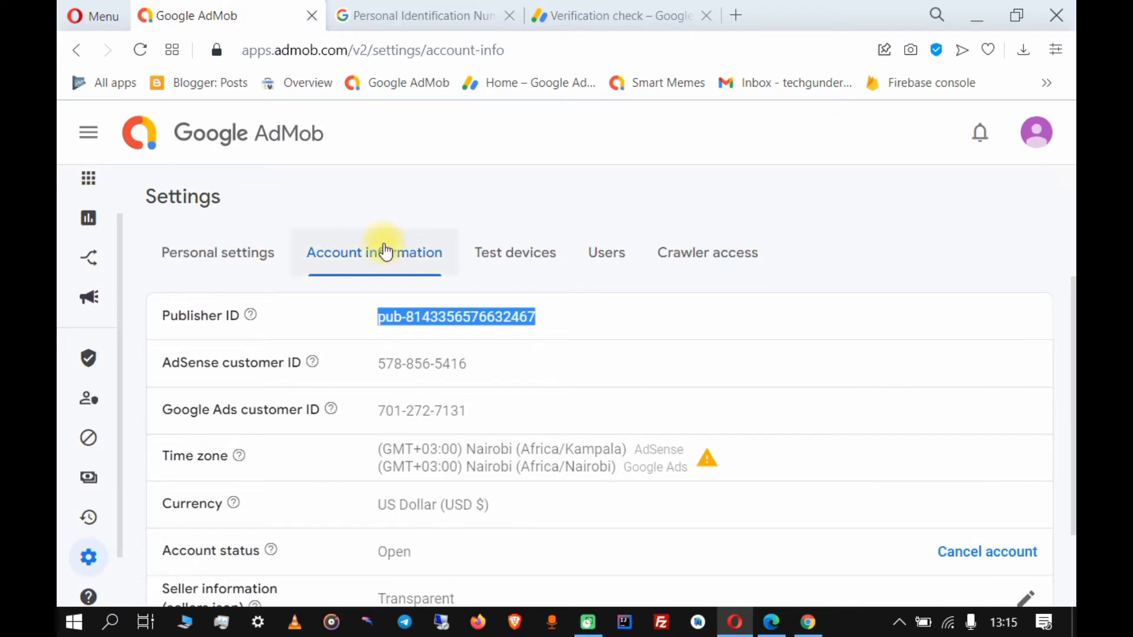
{"action": "right_click", "coordinate": [452, 316]}
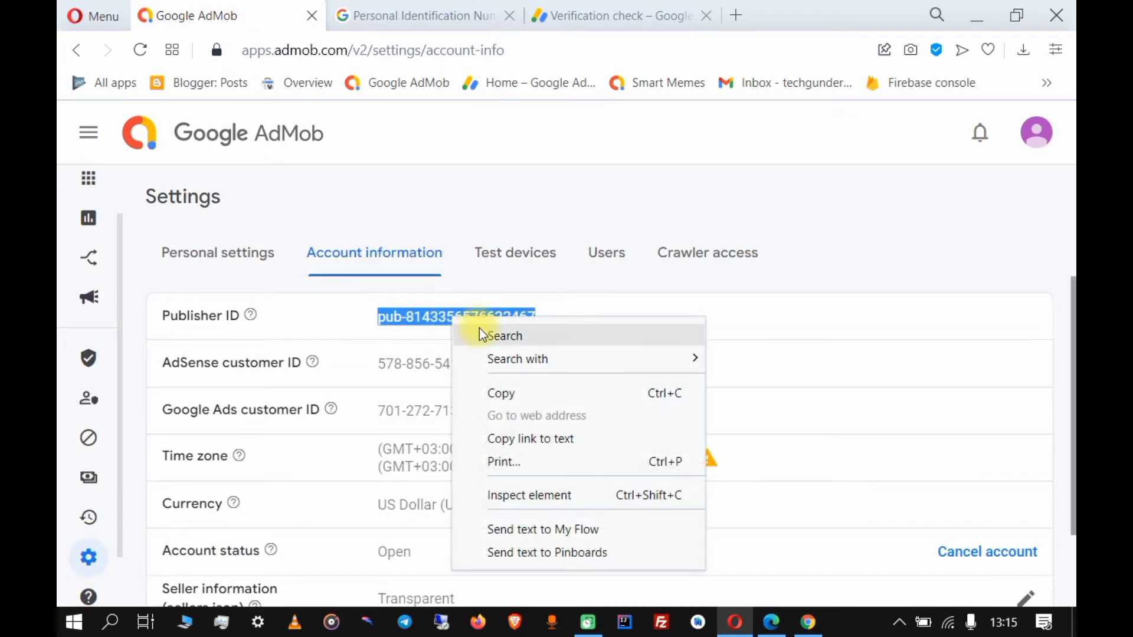
{"action": "left_click", "coordinate": [501, 393]}
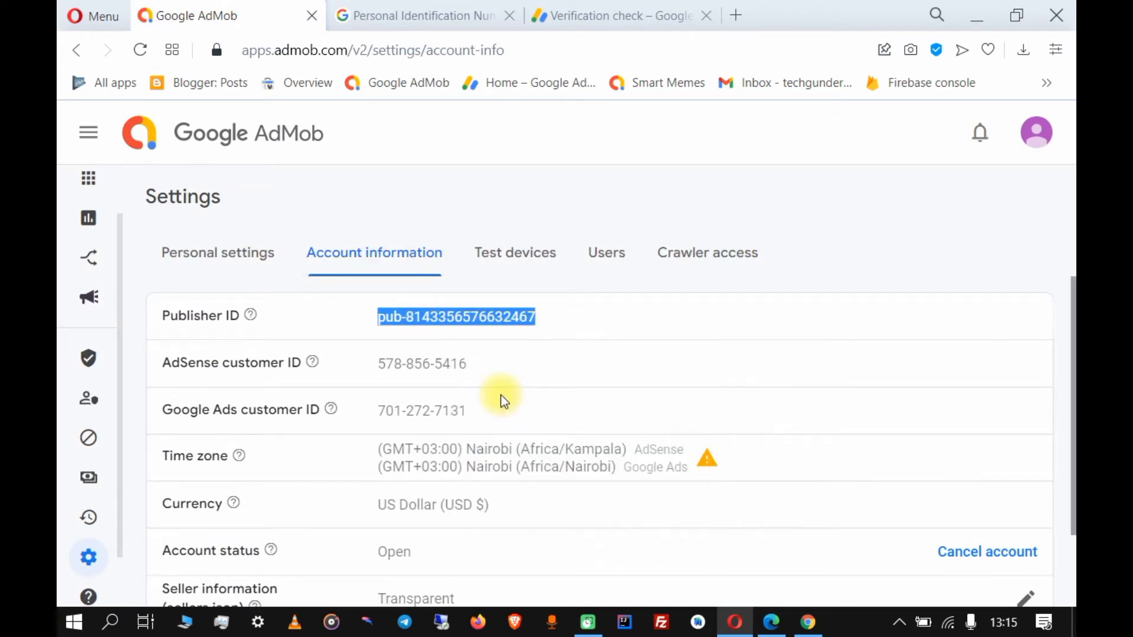
Paste the copied AdMob Publisher ID into the PIN form's Publisher ID field.
{"action": "left_click", "coordinate": [466, 15]}
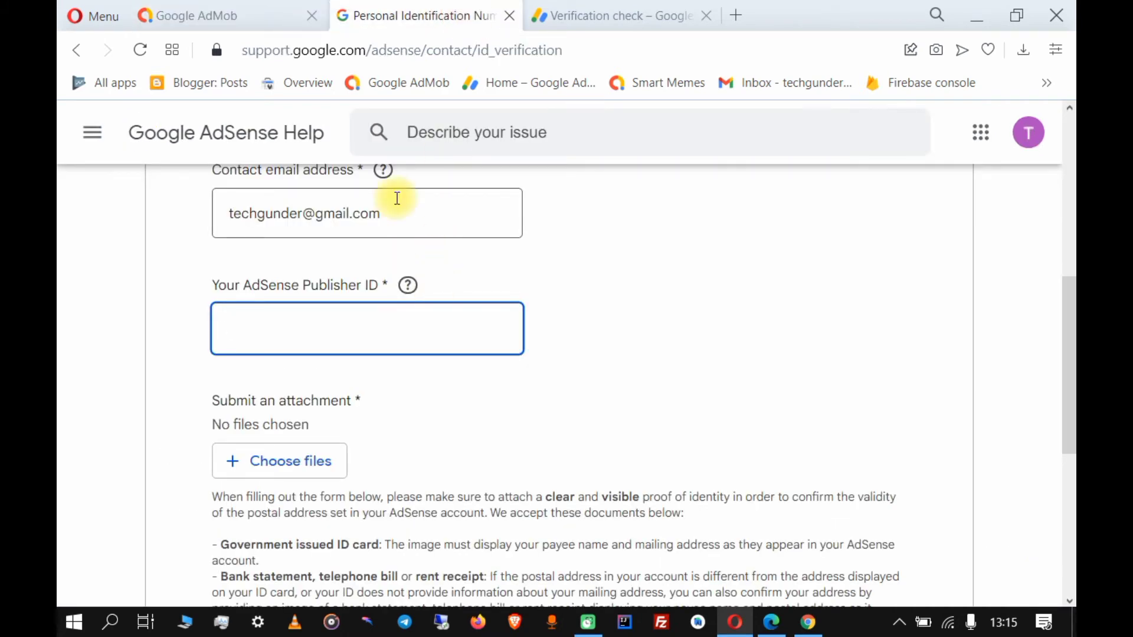
{"action": "key", "text": "ctrl+v"}
{"action": "scroll", "coordinate": [397, 198], "scroll_direction": "up", "scroll_amount": 7}
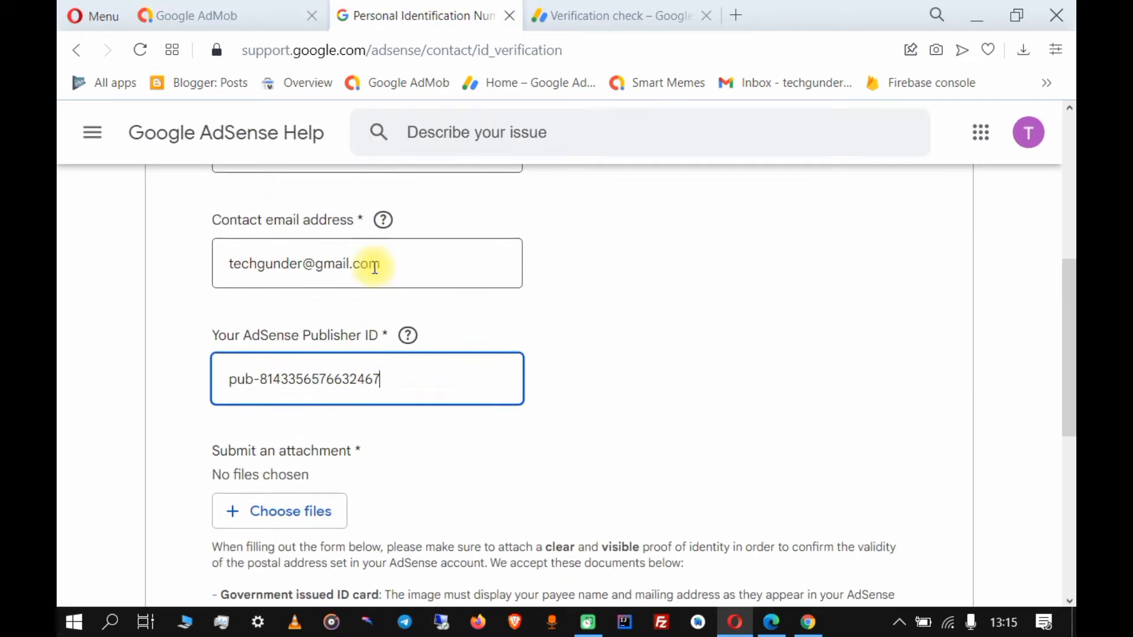
{"action": "scroll", "coordinate": [367, 267], "scroll_direction": "down", "scroll_amount": 2}
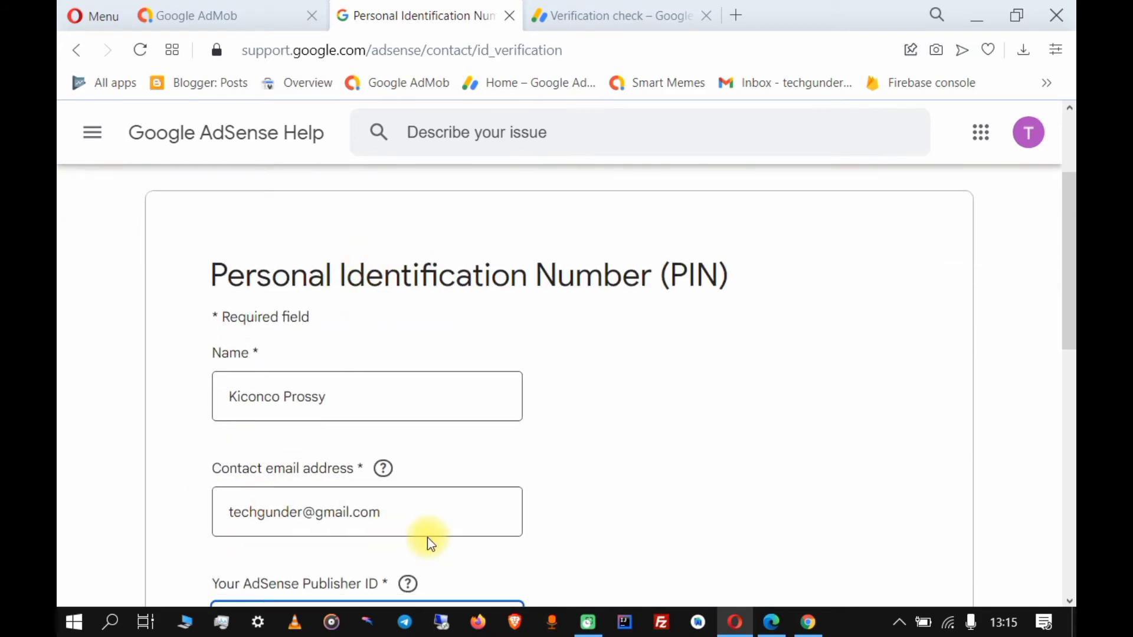
{"action": "left_click", "coordinate": [398, 519]}
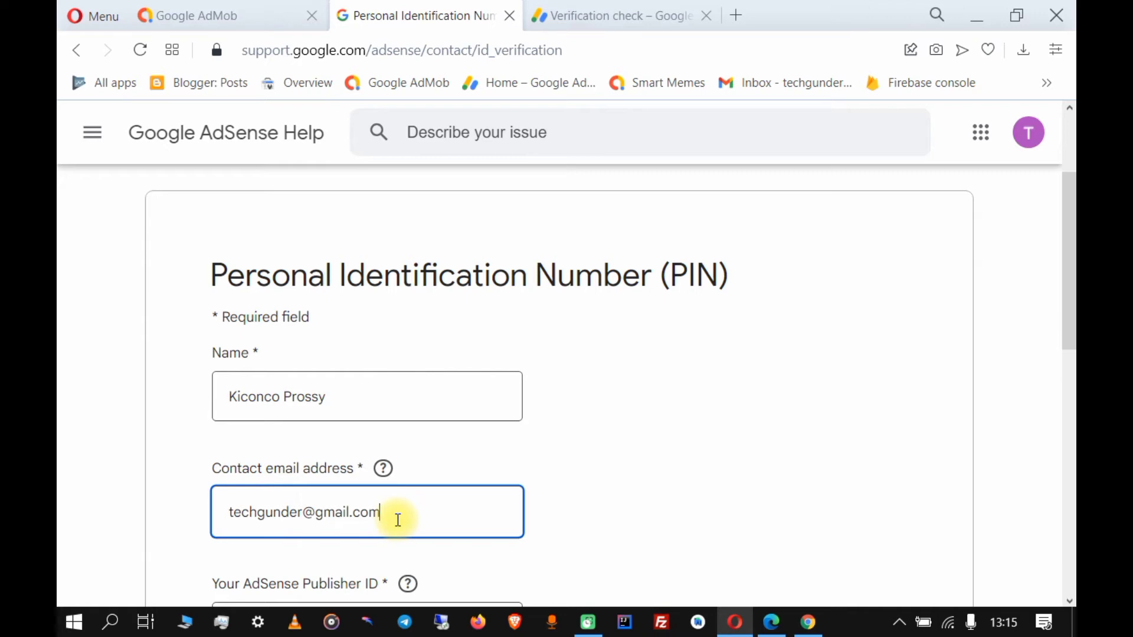
{"action": "scroll", "coordinate": [399, 519], "scroll_direction": "down", "scroll_amount": 10}
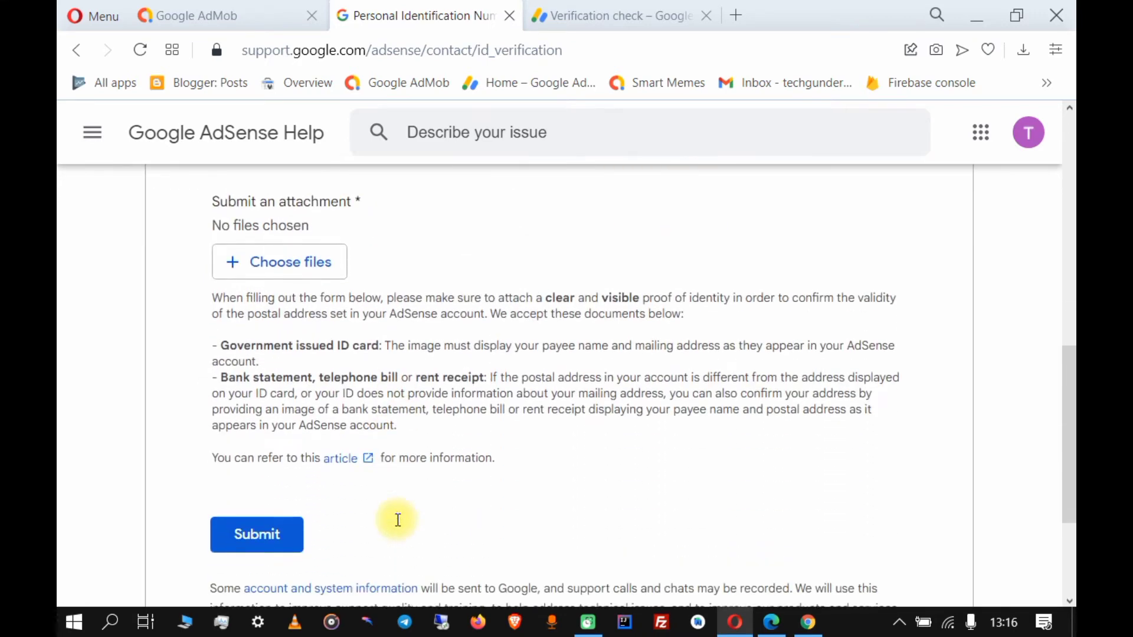
{"action": "scroll", "coordinate": [398, 519], "scroll_direction": "up", "scroll_amount": 2}
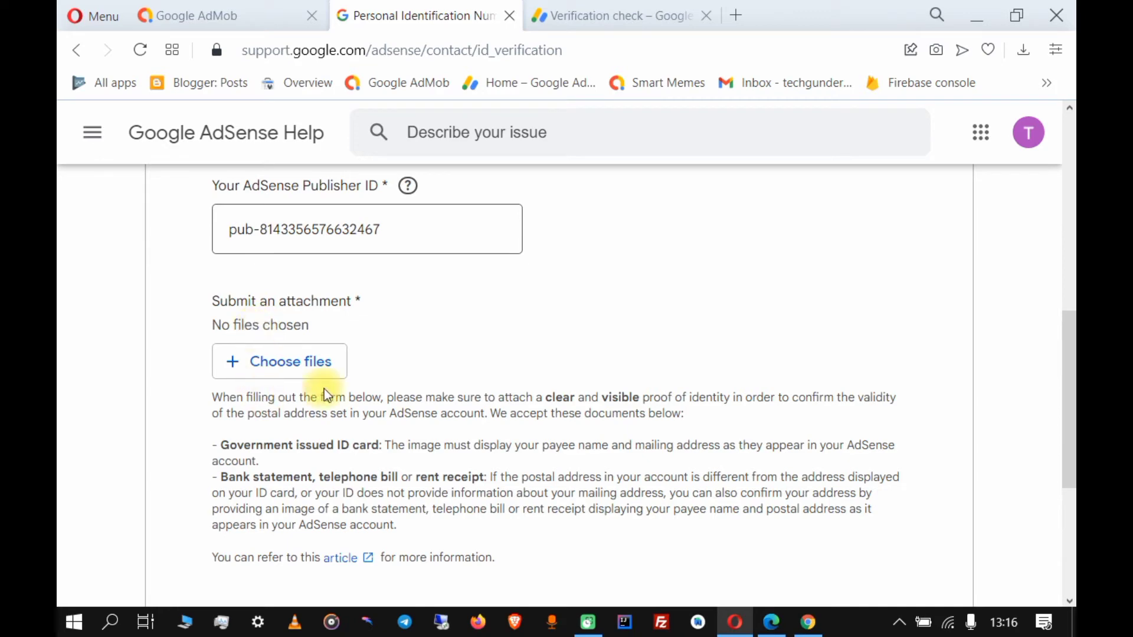
{"action": "scroll", "coordinate": [313, 391], "scroll_direction": "down", "scroll_amount": 2}
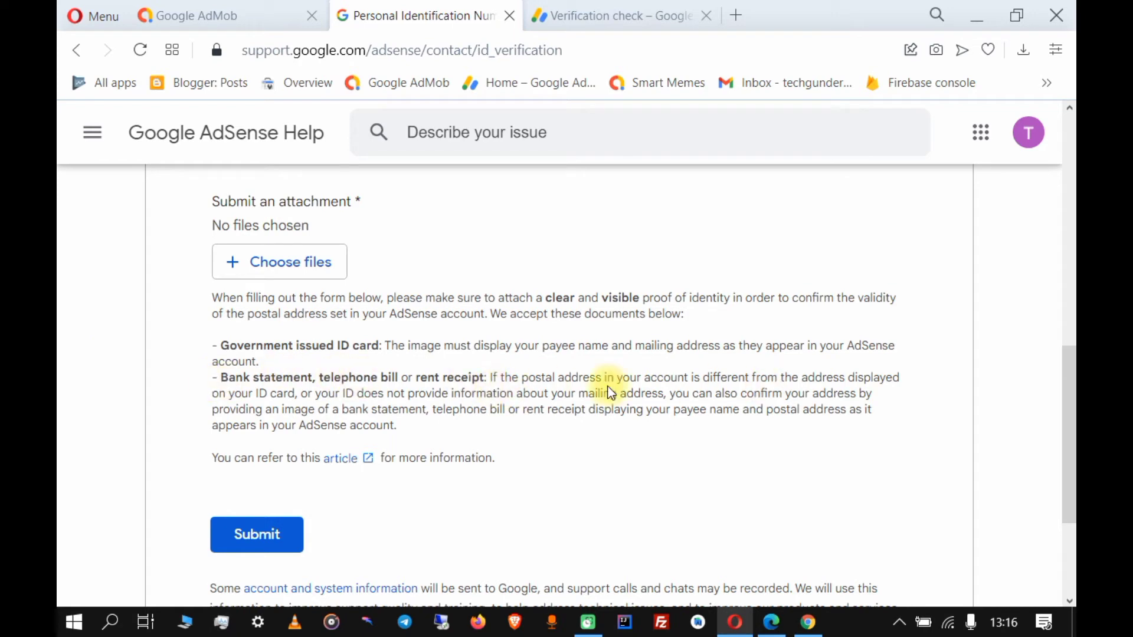
{"action": "scroll", "coordinate": [572, 382], "scroll_direction": "up", "scroll_amount": 2}
{"action": "scroll", "coordinate": [571, 382], "scroll_direction": "down", "scroll_amount": 2}
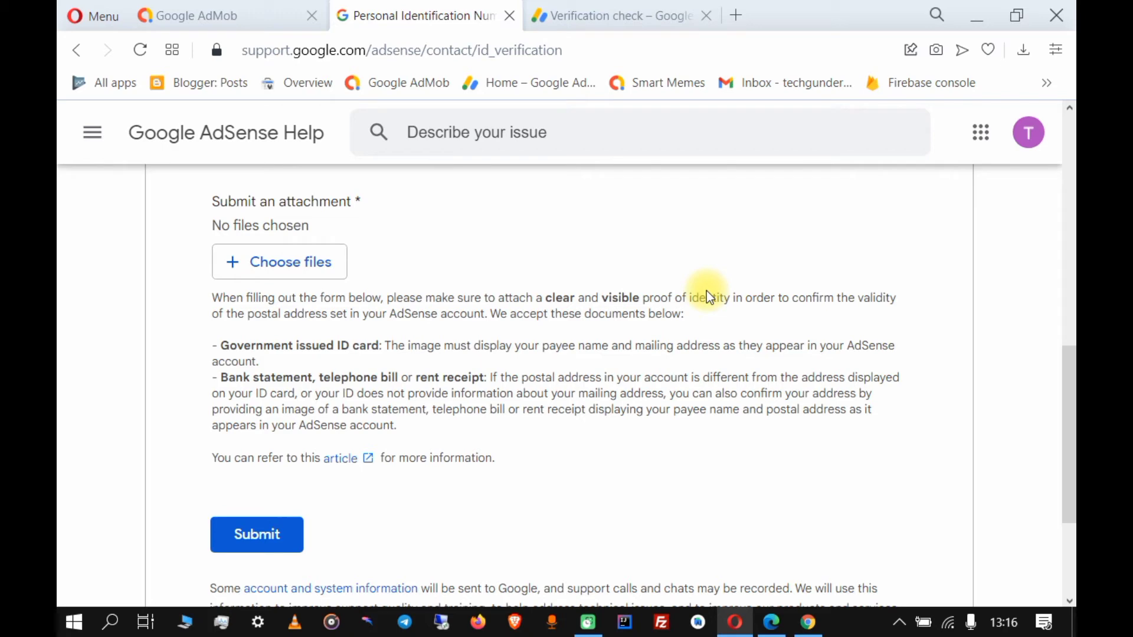
{"action": "scroll", "coordinate": [649, 287], "scroll_direction": "up", "scroll_amount": 2}
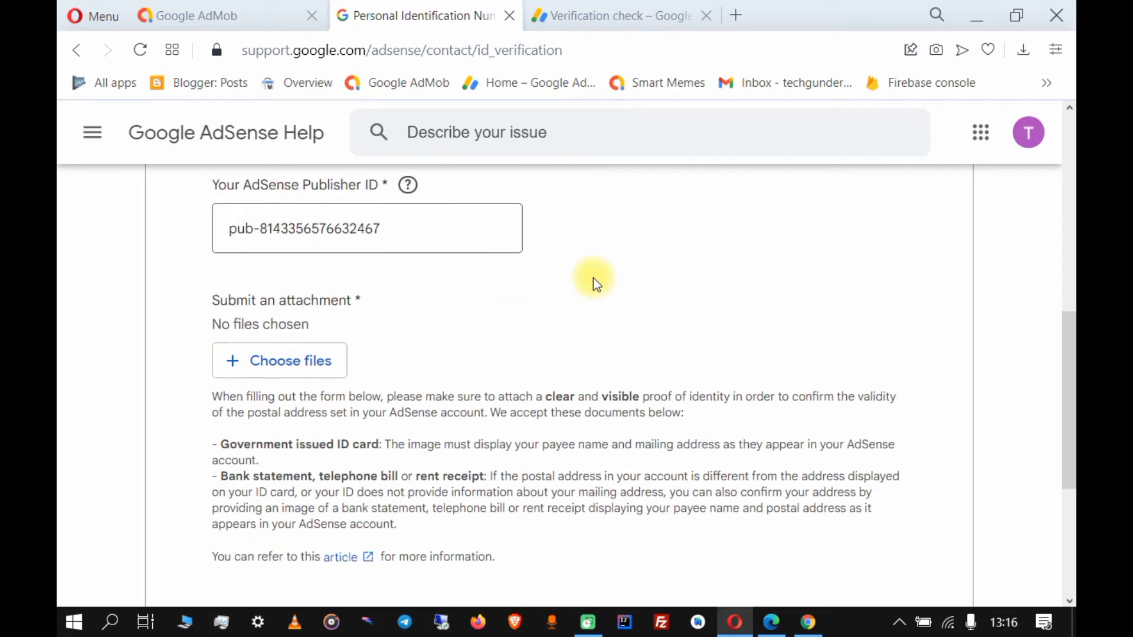
Attach id_img.png (2 MB) from the Desktop's Verif folder to the PIN contact form.
{"action": "left_click", "coordinate": [289, 369]}
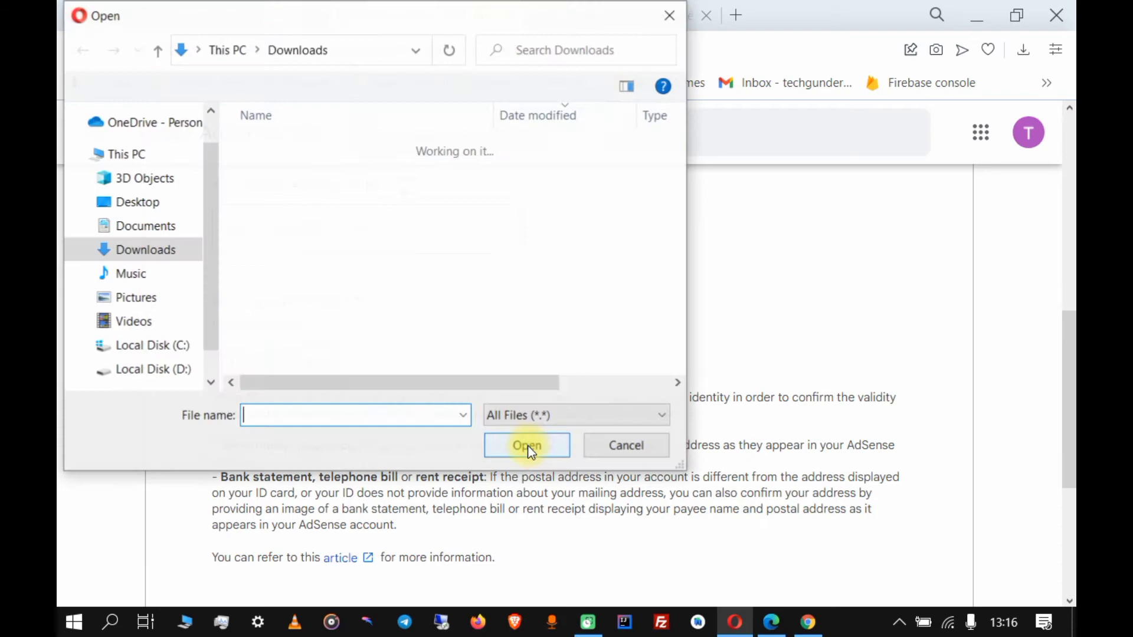
{"action": "scroll", "coordinate": [101, 206], "scroll_direction": "up", "scroll_amount": 1}
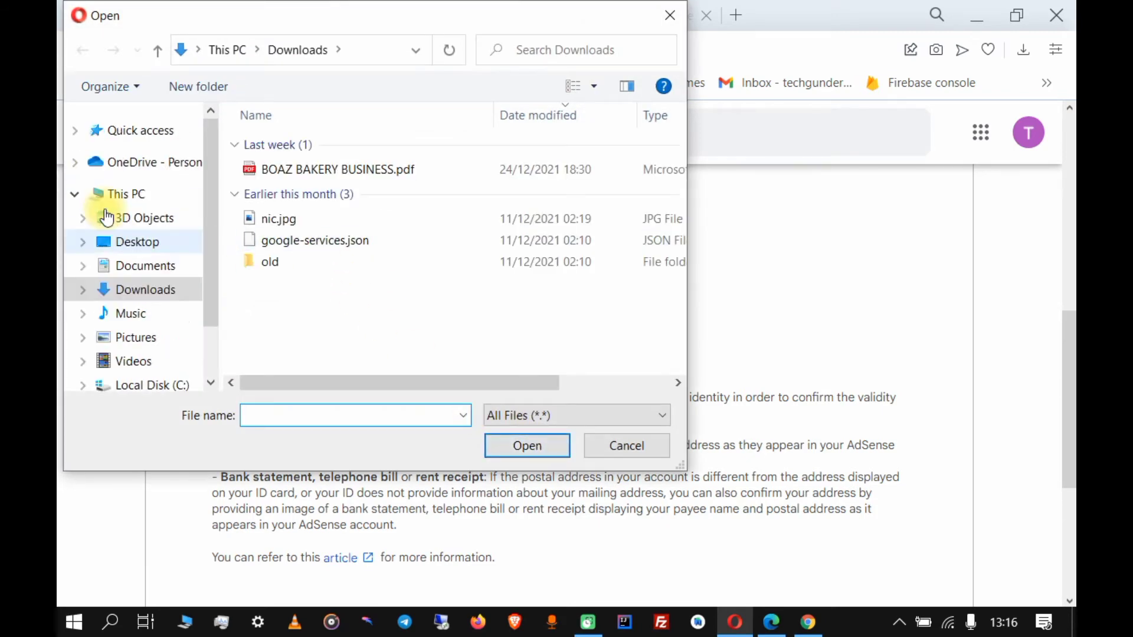
{"action": "left_click", "coordinate": [121, 243]}
{"action": "scroll", "coordinate": [354, 218], "scroll_direction": "down", "scroll_amount": 1}
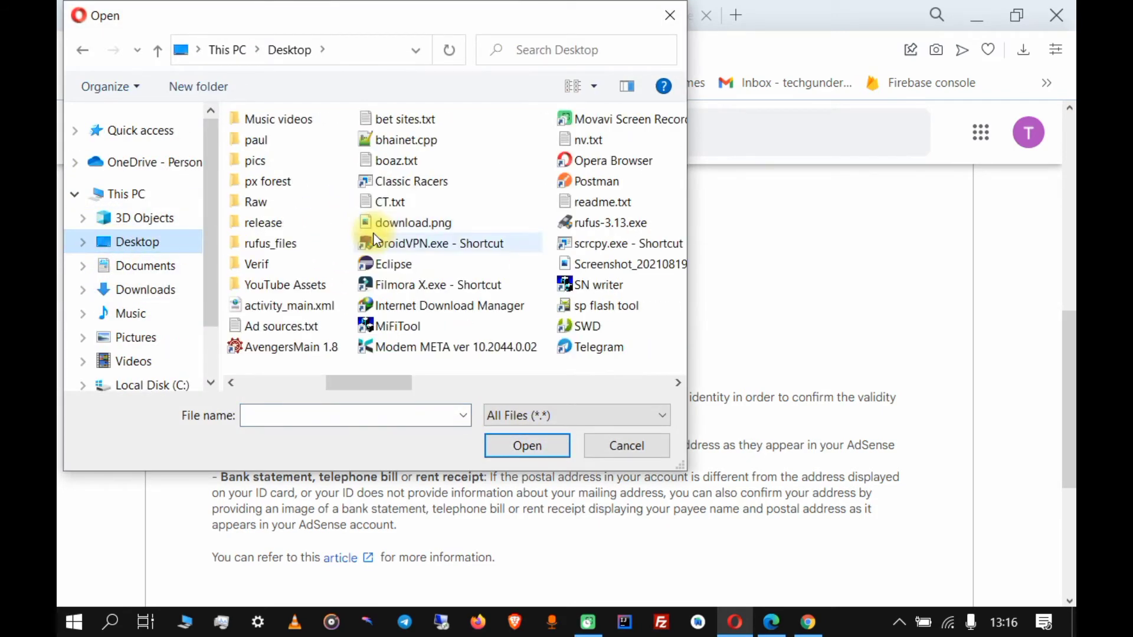
{"action": "scroll", "coordinate": [360, 224], "scroll_direction": "up", "scroll_amount": 1}
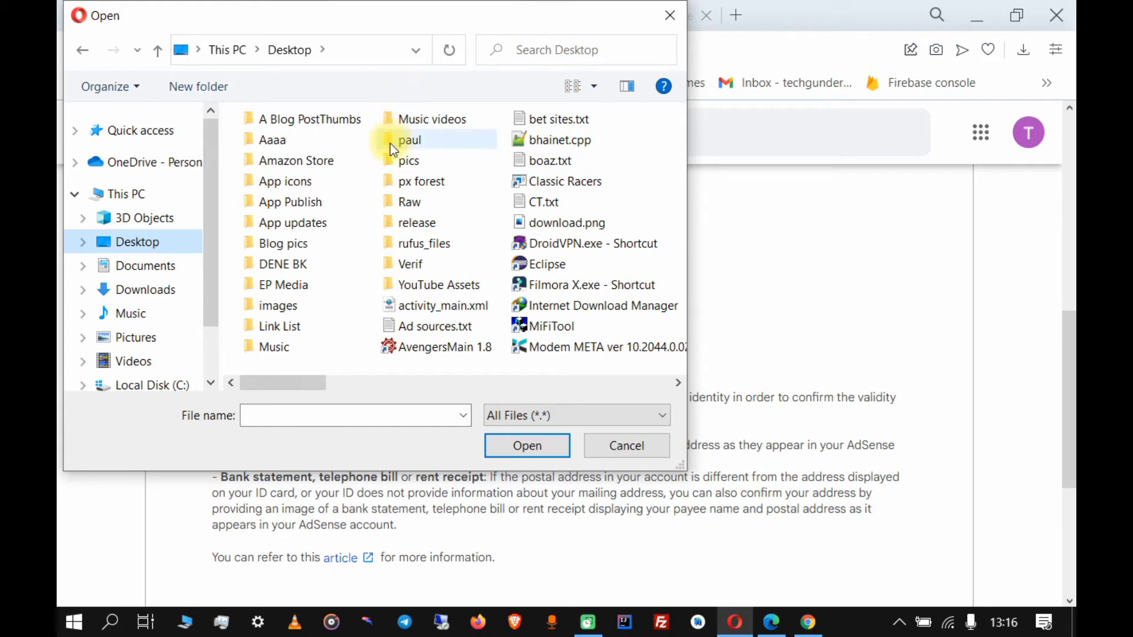
{"action": "double_click", "coordinate": [420, 266]}
{"action": "left_click", "coordinate": [295, 160]}
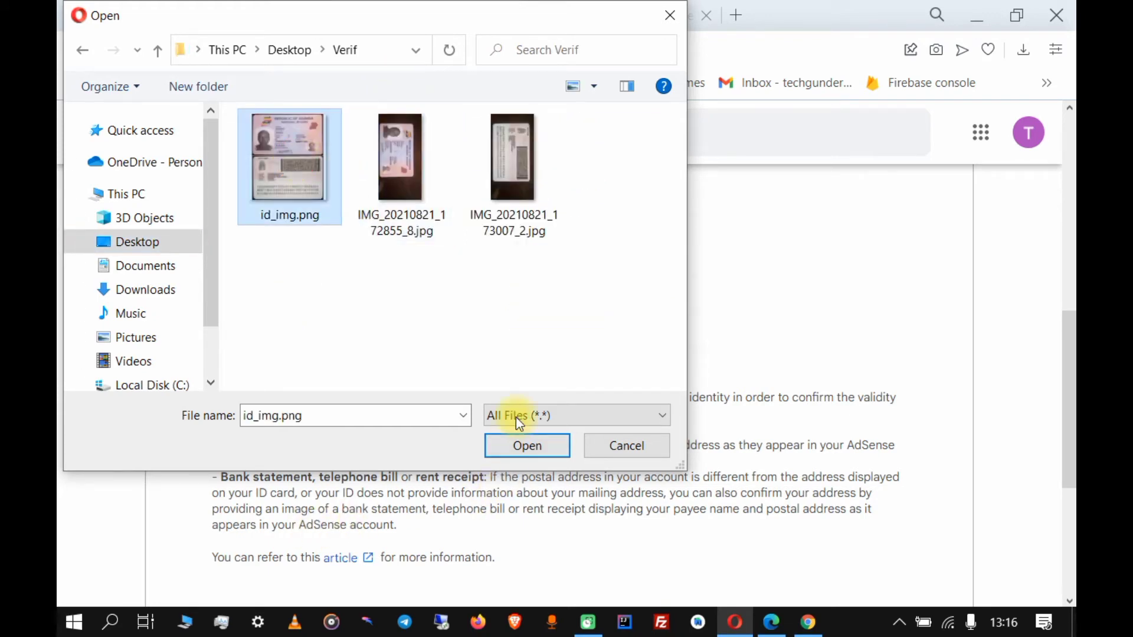
{"action": "left_click", "coordinate": [518, 452]}
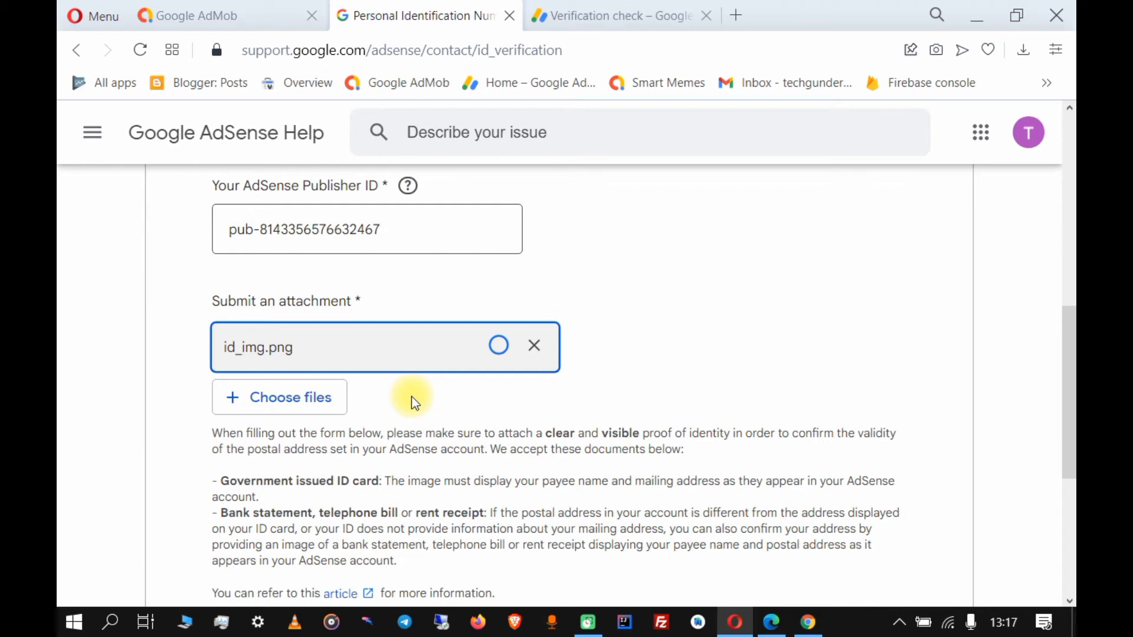
{"action": "scroll", "coordinate": [412, 395], "scroll_direction": "down", "scroll_amount": 2}
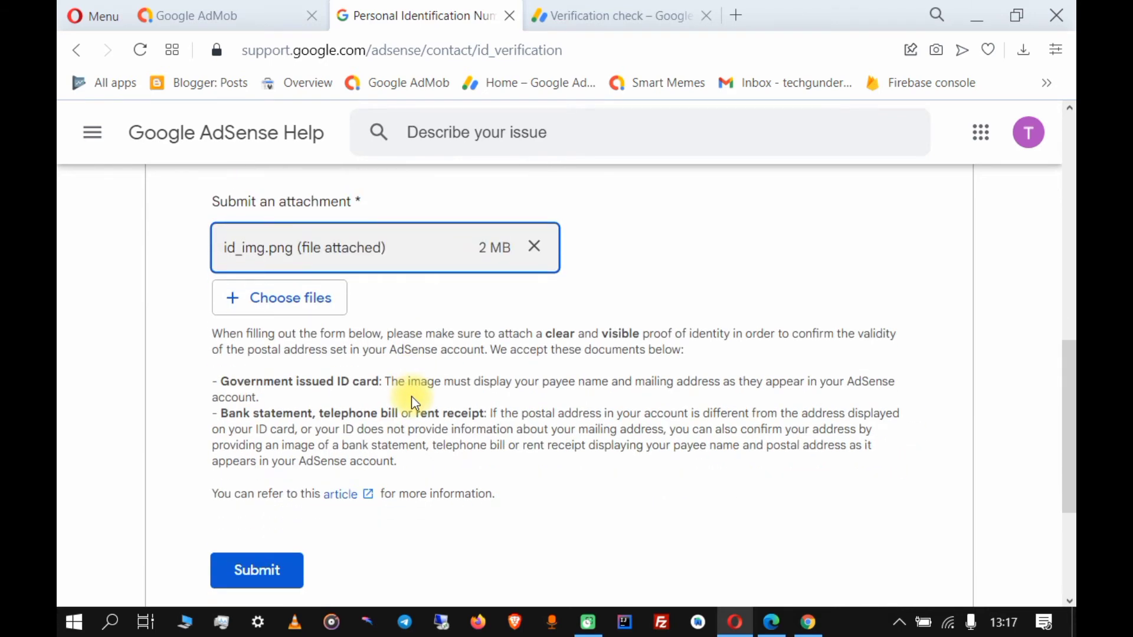
{"action": "scroll", "coordinate": [412, 395], "scroll_direction": "up", "scroll_amount": 2}
{"action": "scroll", "coordinate": [416, 405], "scroll_direction": "down", "scroll_amount": 2}
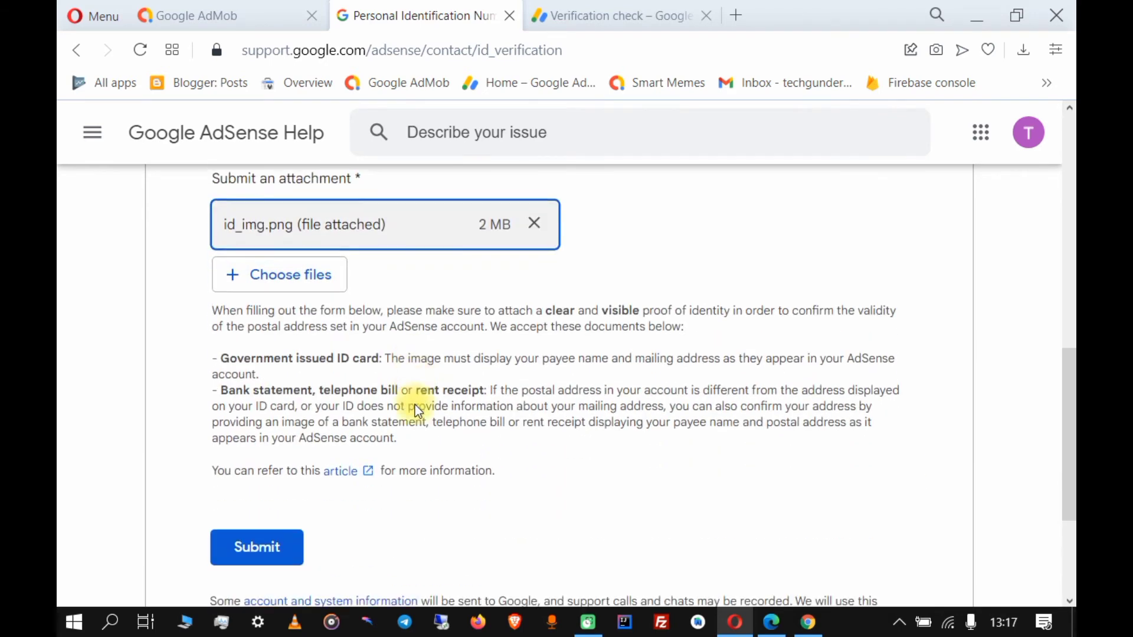
{"action": "scroll", "coordinate": [415, 405], "scroll_direction": "down", "scroll_amount": 1}
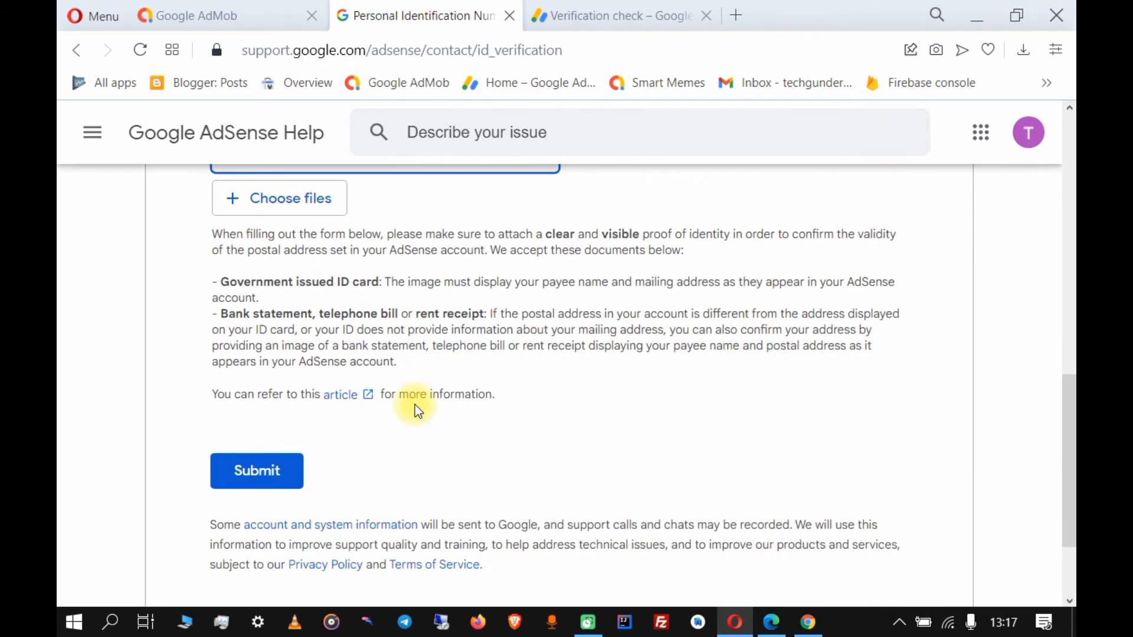
Open the Gmail inbox from the bookmark in a new tab beside the AdSense PIN form.
{"action": "left_click", "coordinate": [745, 16]}
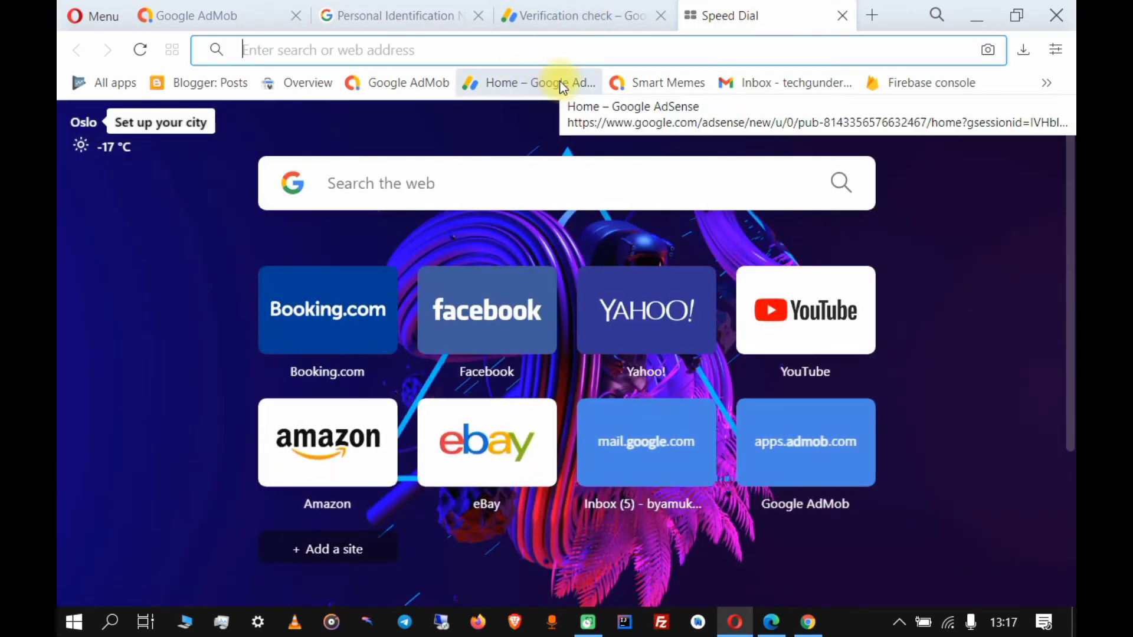
{"action": "left_click", "coordinate": [817, 89]}
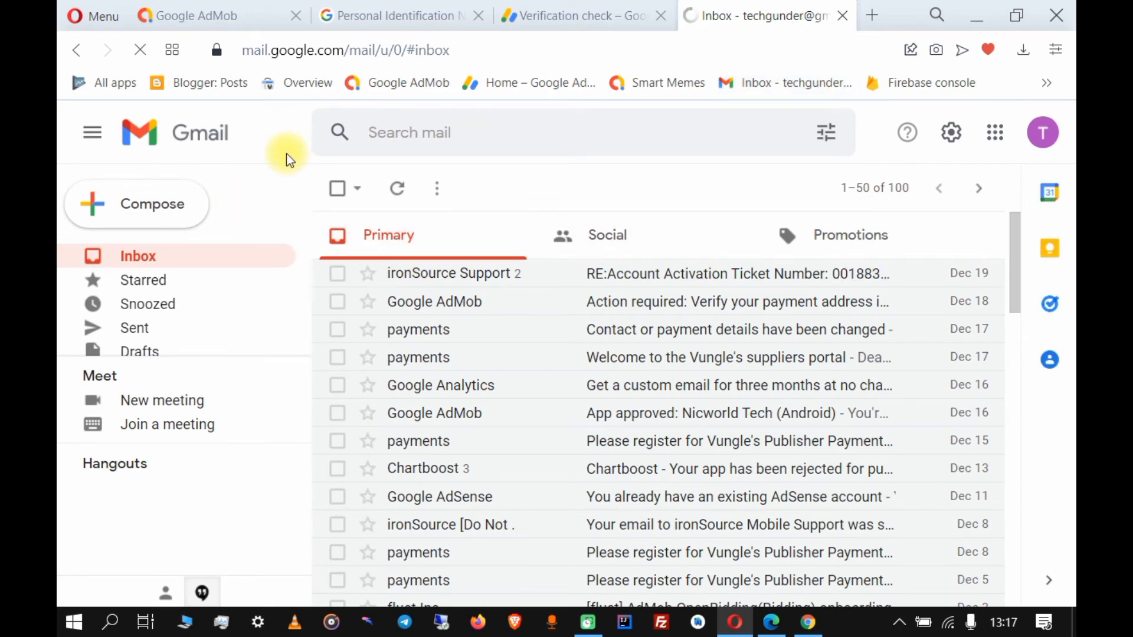
Review the PIN form fields and the id_img.png attachment, then submit it to AdSense Support.
{"action": "left_click", "coordinate": [356, 16]}
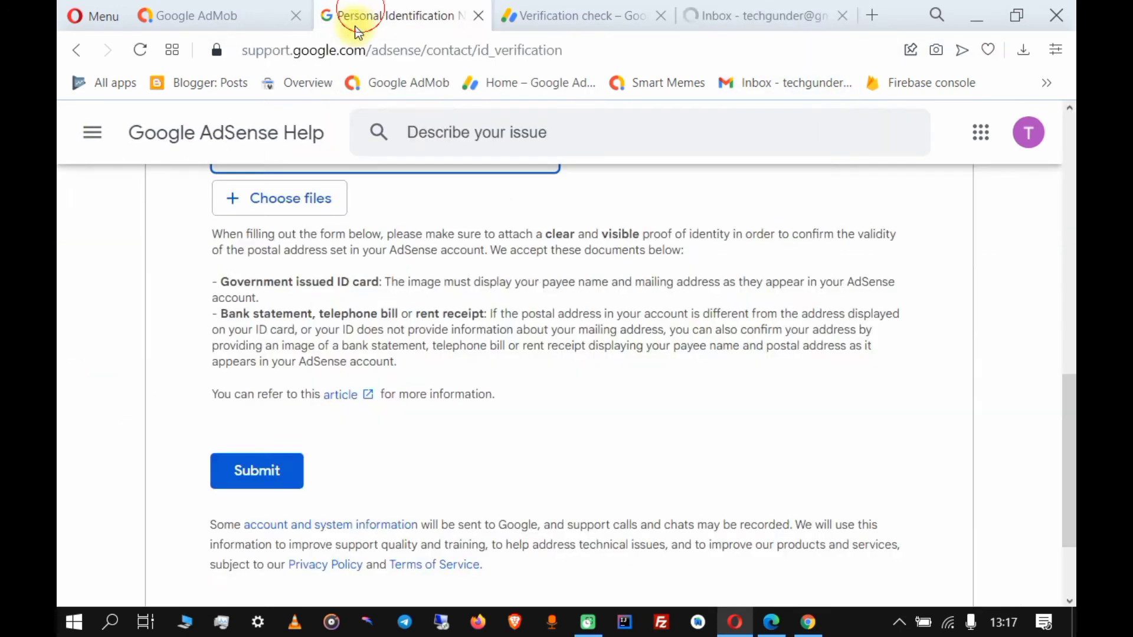
{"action": "scroll", "coordinate": [277, 407], "scroll_direction": "down", "scroll_amount": 2}
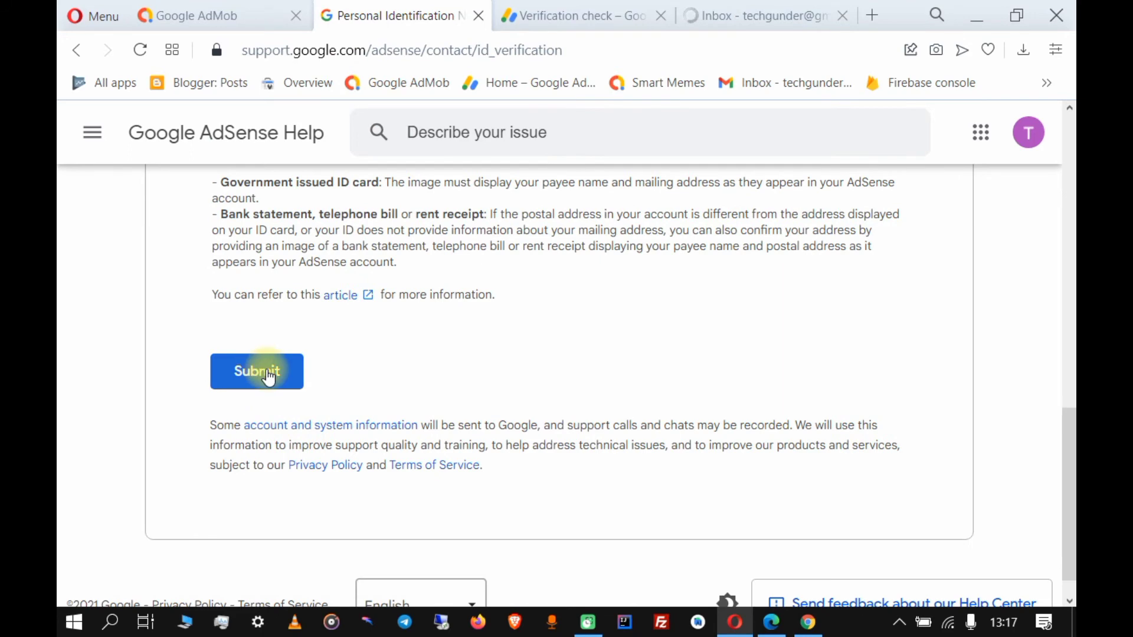
{"action": "scroll", "coordinate": [277, 377], "scroll_direction": "up", "scroll_amount": 8}
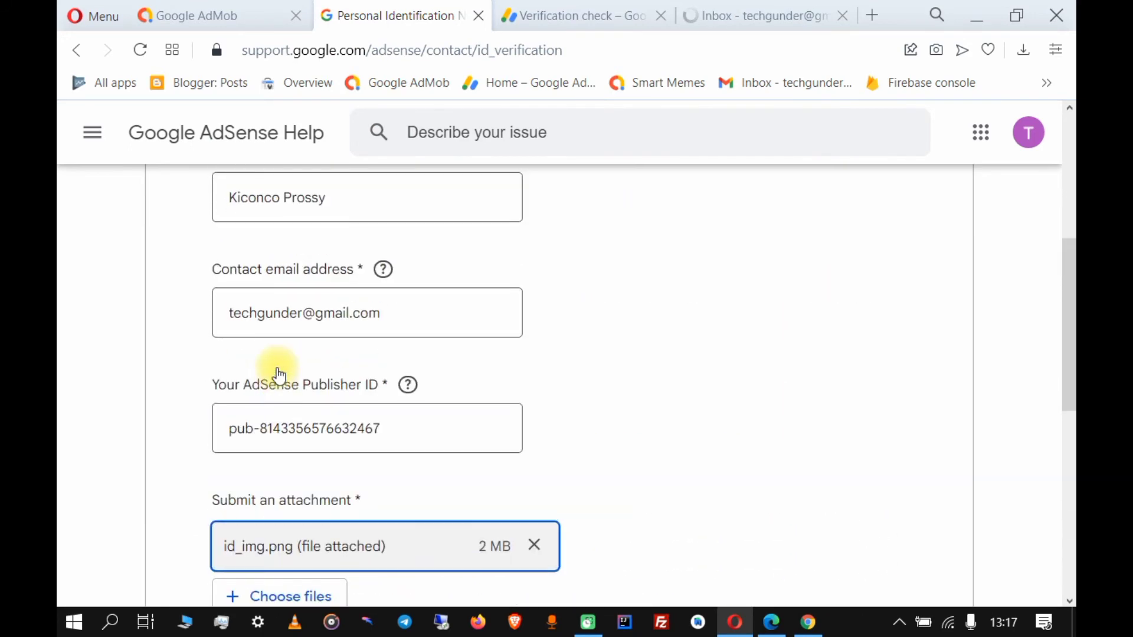
{"action": "scroll", "coordinate": [279, 376], "scroll_direction": "up", "scroll_amount": 3}
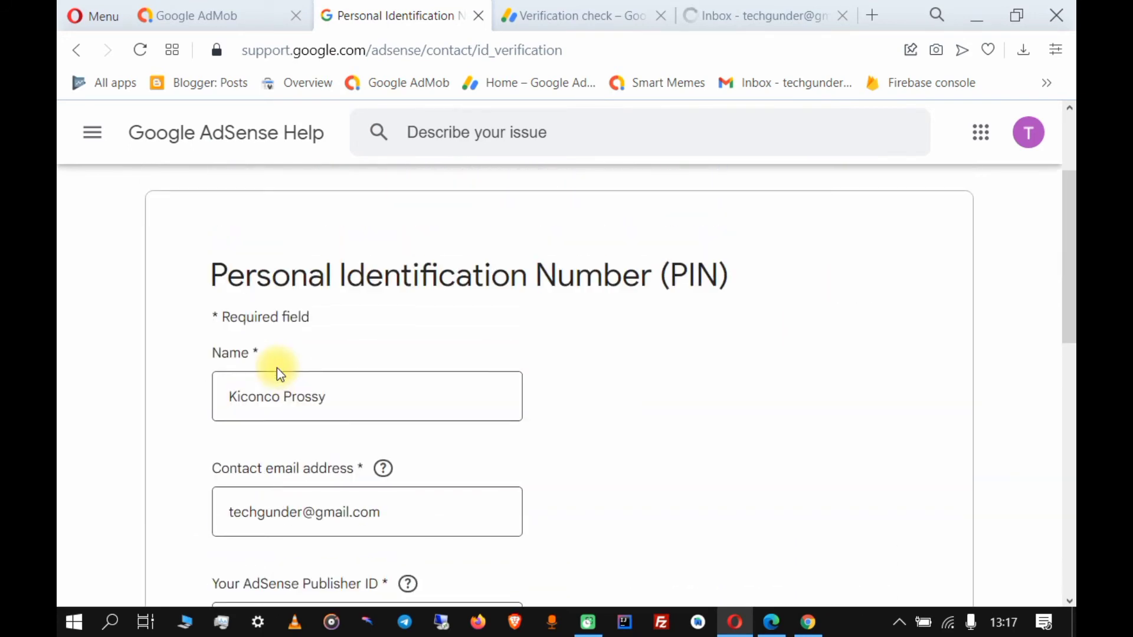
{"action": "scroll", "coordinate": [278, 371], "scroll_direction": "down", "scroll_amount": 7}
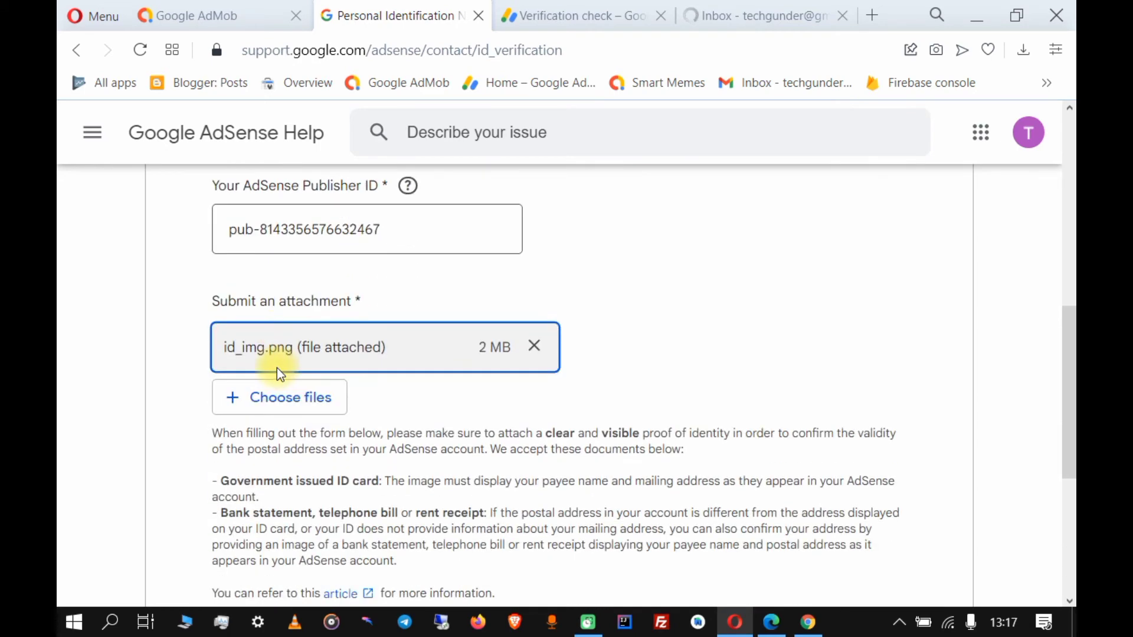
{"action": "scroll", "coordinate": [278, 372], "scroll_direction": "down", "scroll_amount": 6}
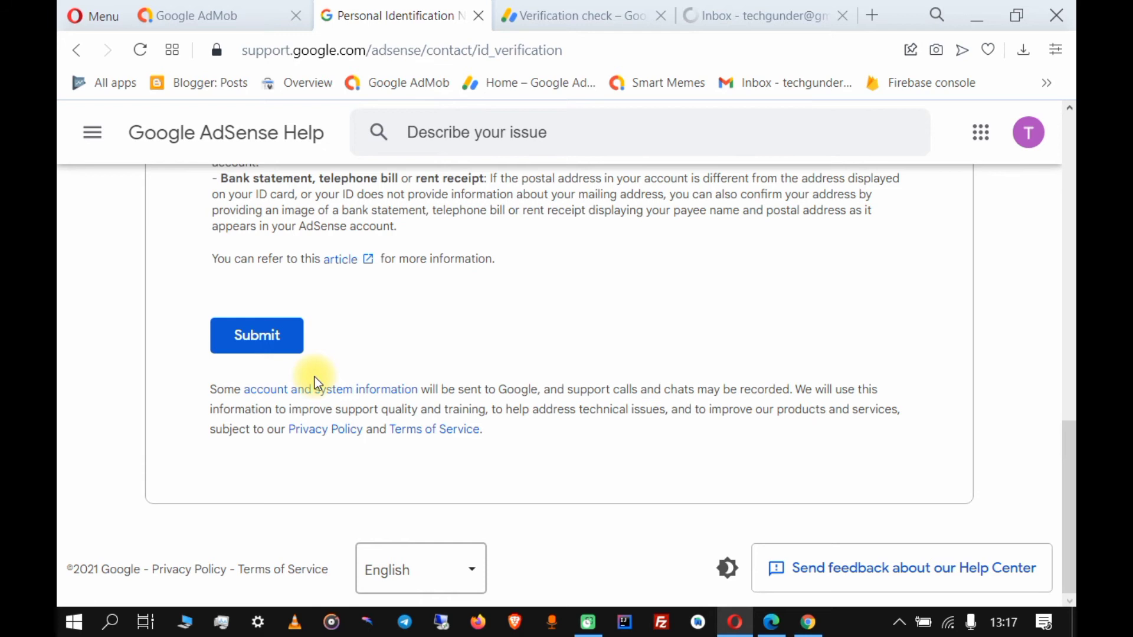
{"action": "left_click", "coordinate": [283, 345]}
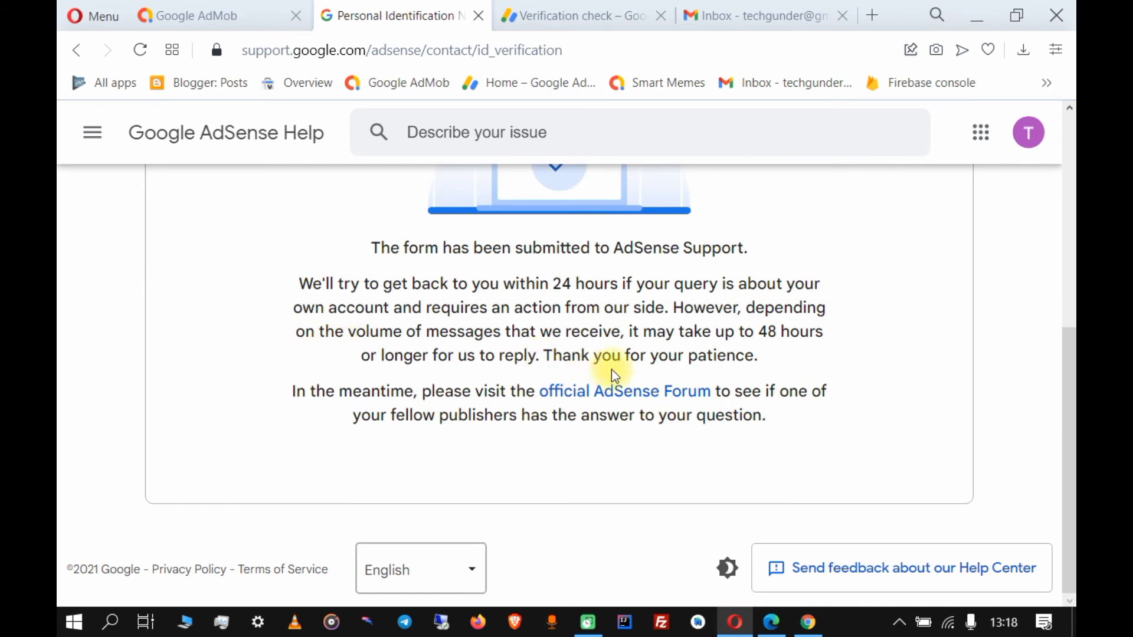
{"action": "scroll", "coordinate": [611, 370], "scroll_direction": "up", "scroll_amount": 6}
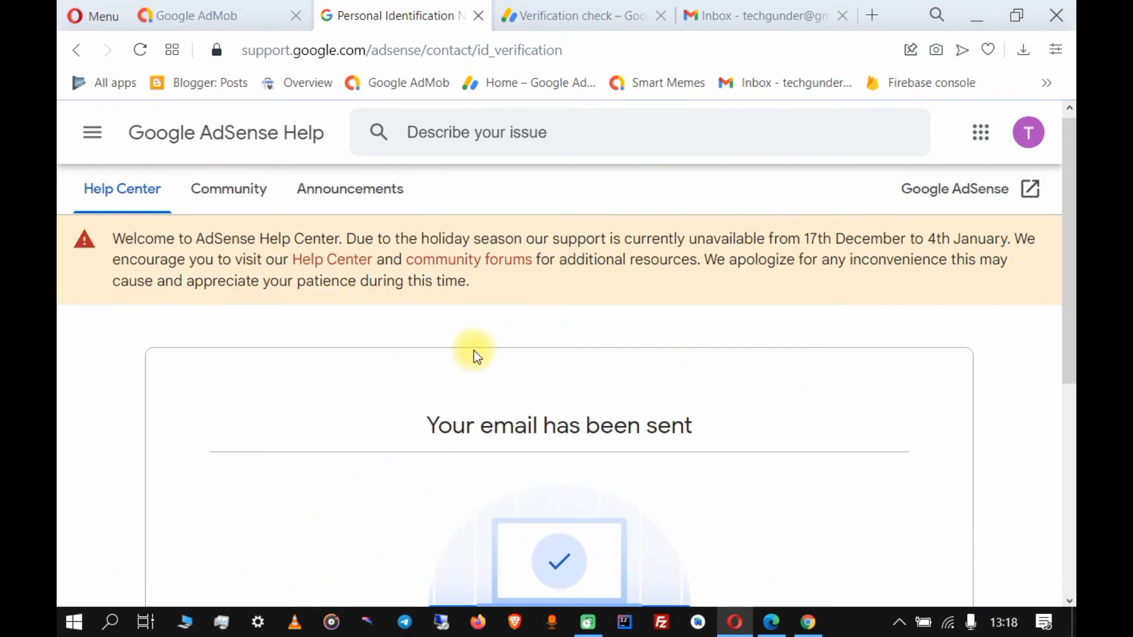
{"action": "scroll", "coordinate": [759, 423], "scroll_direction": "down", "scroll_amount": 5}
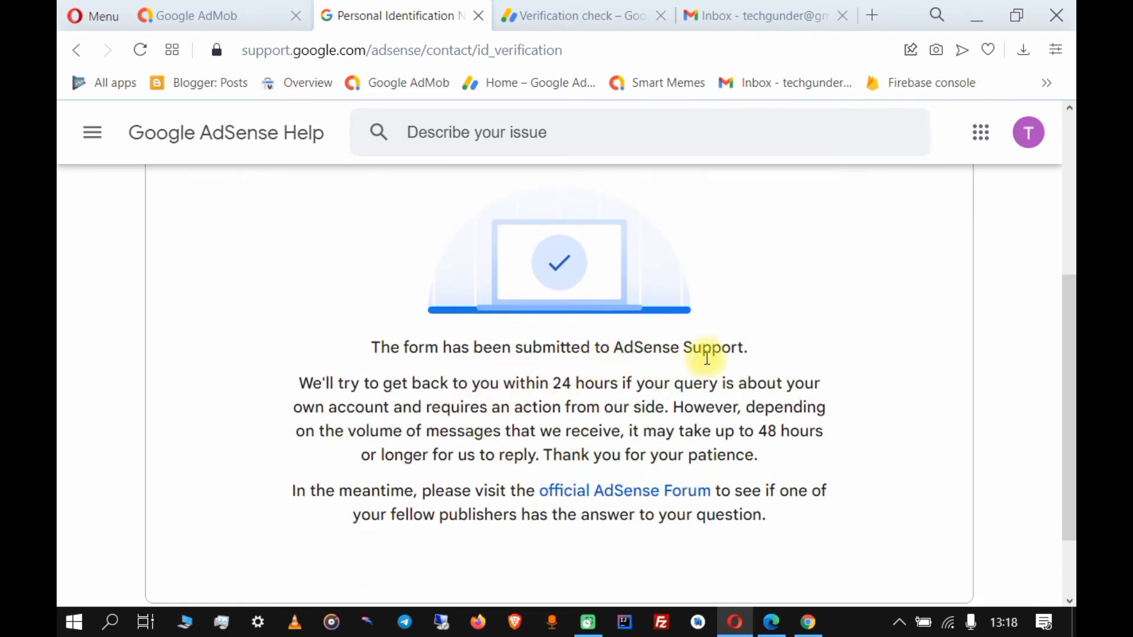
{"action": "scroll", "coordinate": [916, 439], "scroll_direction": "down", "scroll_amount": 2}
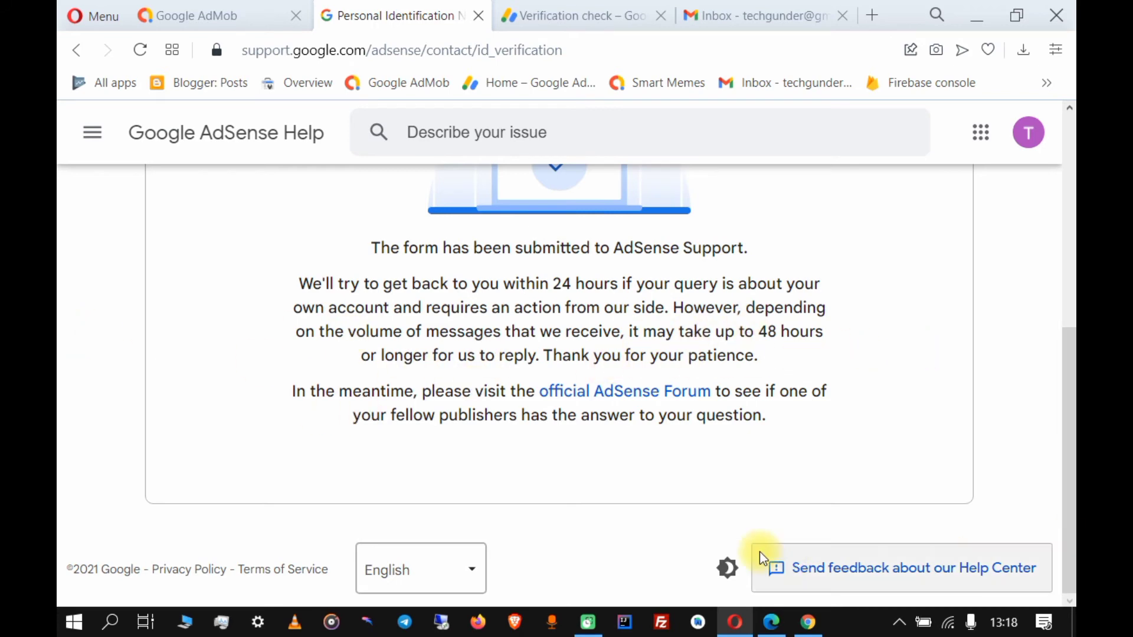
{"action": "scroll", "coordinate": [618, 514], "scroll_direction": "up", "scroll_amount": 6}
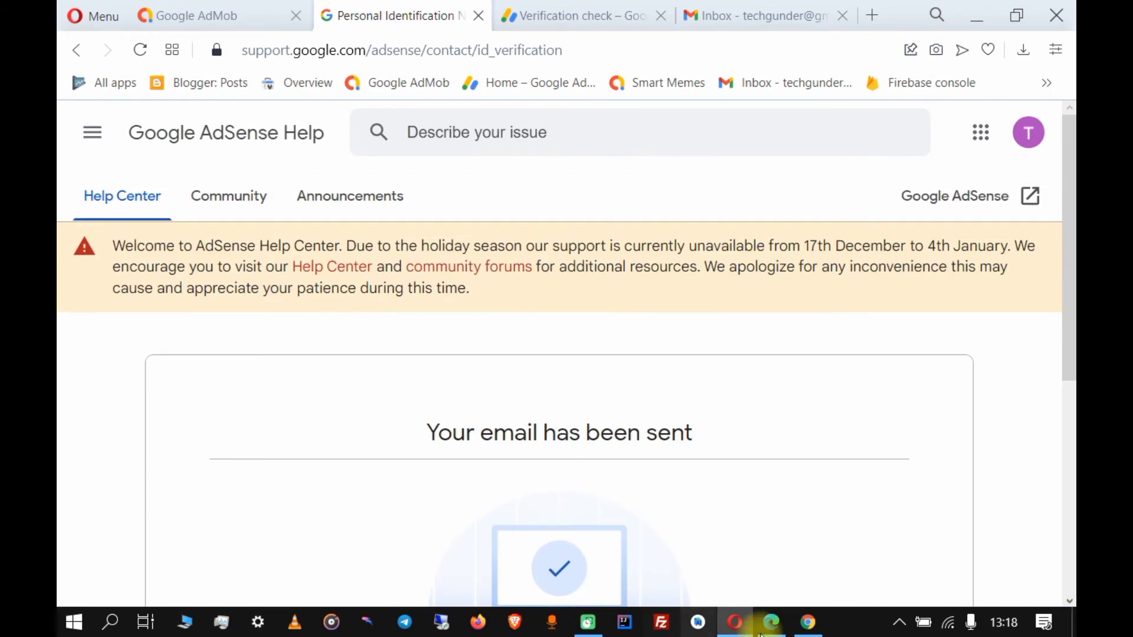
Check today's date on the taskbar clock (Monday, 27 December 2021), then return to the Gmail inbox.
{"action": "left_click", "coordinate": [1010, 622]}
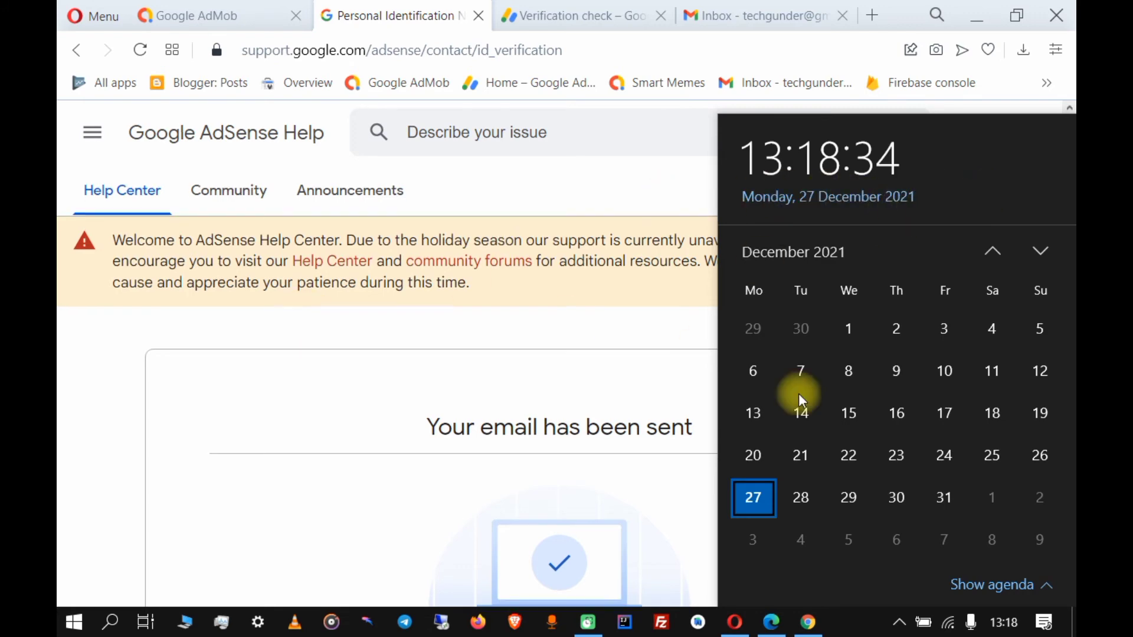
{"action": "scroll", "coordinate": [324, 232], "scroll_direction": "up", "scroll_amount": 2}
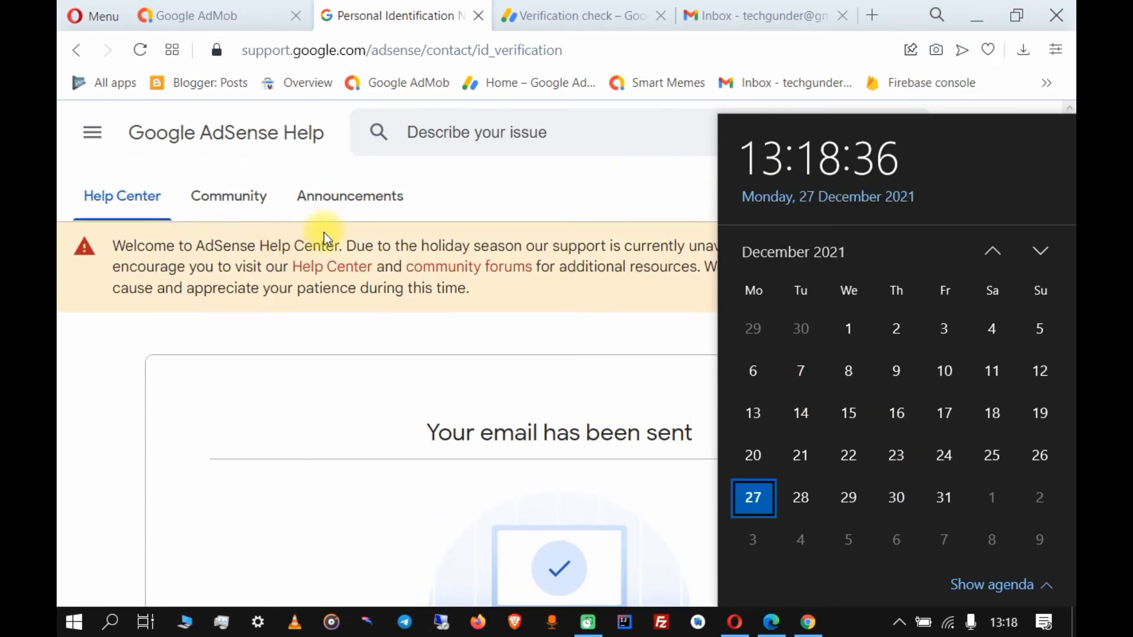
{"action": "left_click", "coordinate": [761, 13]}
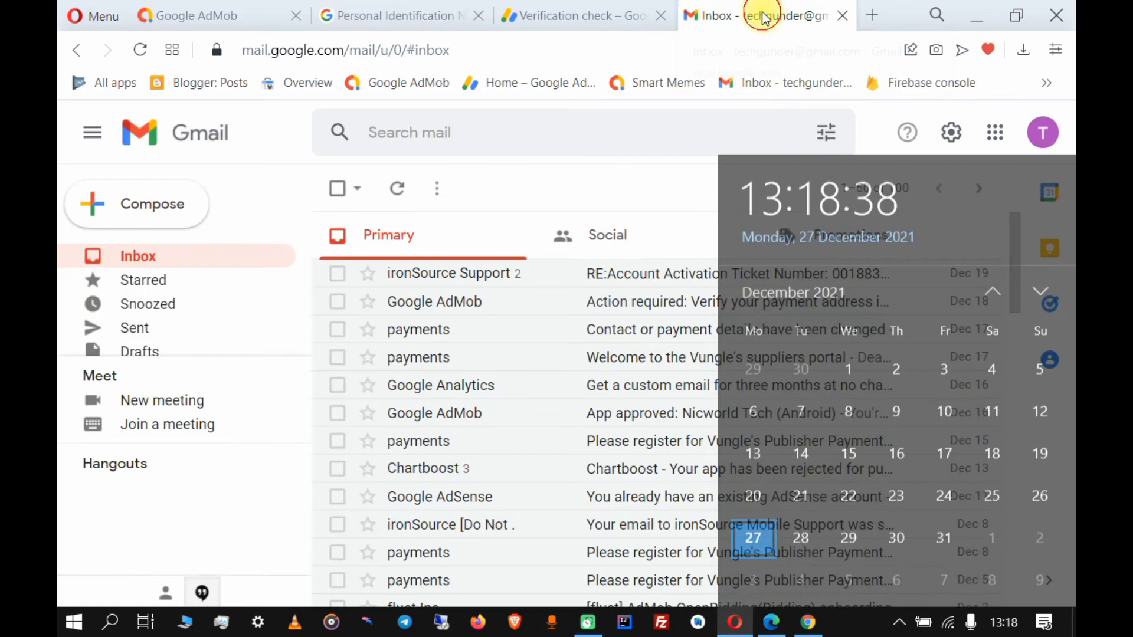
{"action": "scroll", "coordinate": [586, 458], "scroll_direction": "down", "scroll_amount": 5}
{"action": "scroll", "coordinate": [586, 458], "scroll_direction": "up", "scroll_amount": 5}
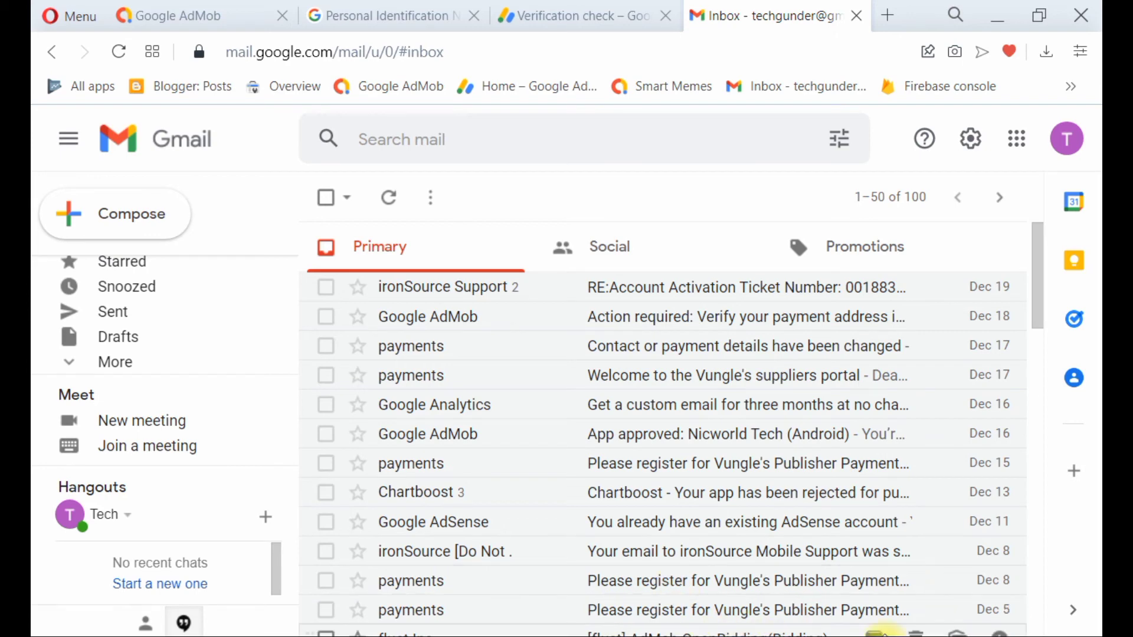
{"action": "left_click", "coordinate": [944, 636]}
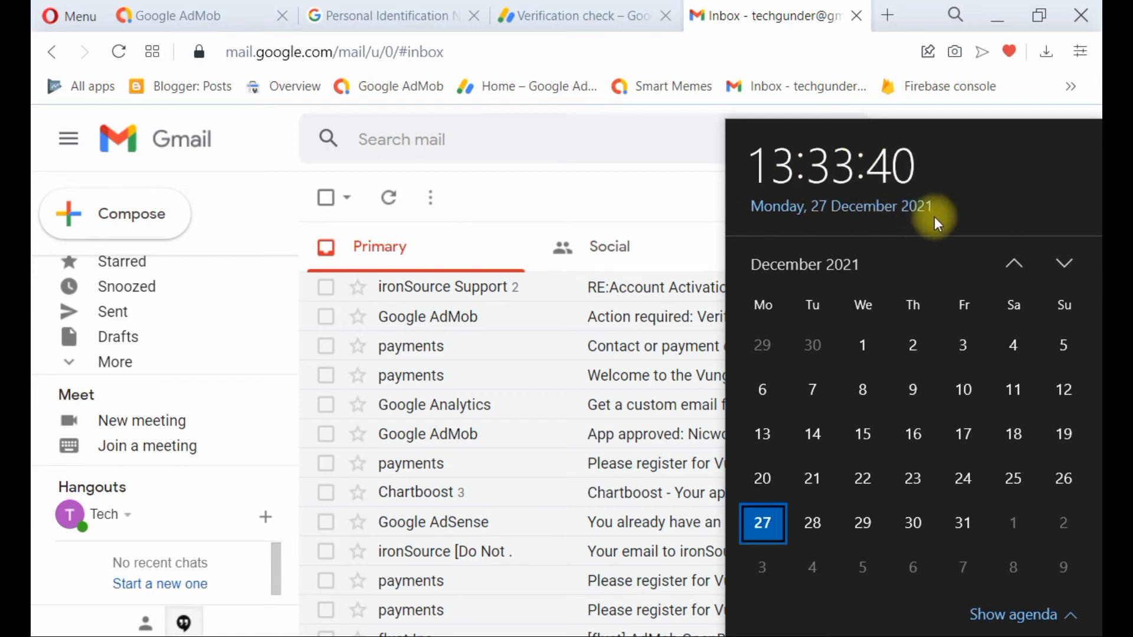
{"action": "left_click", "coordinate": [700, 207]}
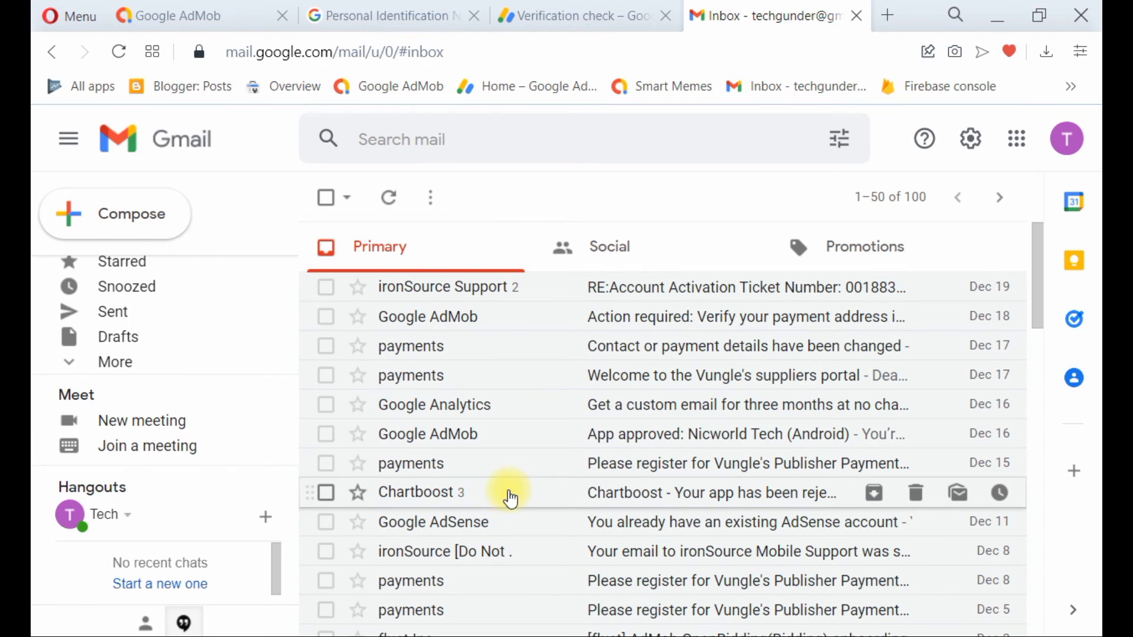
{"action": "scroll", "coordinate": [511, 498], "scroll_direction": "down", "scroll_amount": 4}
{"action": "scroll", "coordinate": [507, 505], "scroll_direction": "up", "scroll_amount": 4}
Confirm AdMob Home shows the payment address verified, then go back to AdSense Verification check.
{"action": "left_click", "coordinate": [174, 16]}
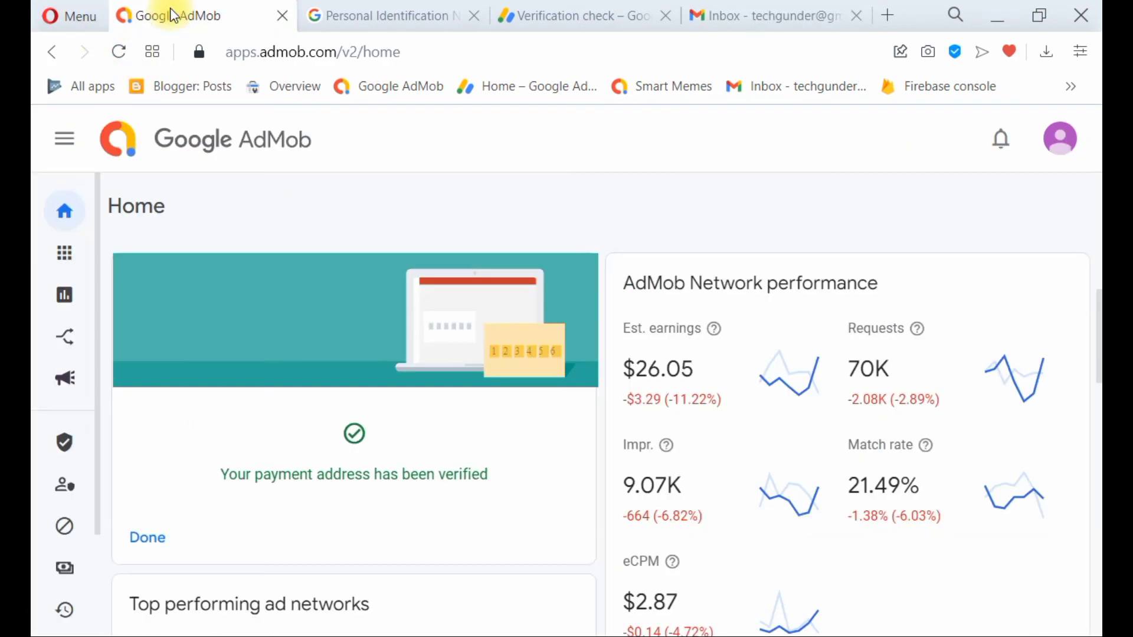
{"action": "scroll", "coordinate": [415, 475], "scroll_direction": "down", "scroll_amount": 2}
{"action": "scroll", "coordinate": [415, 479], "scroll_direction": "up", "scroll_amount": 1}
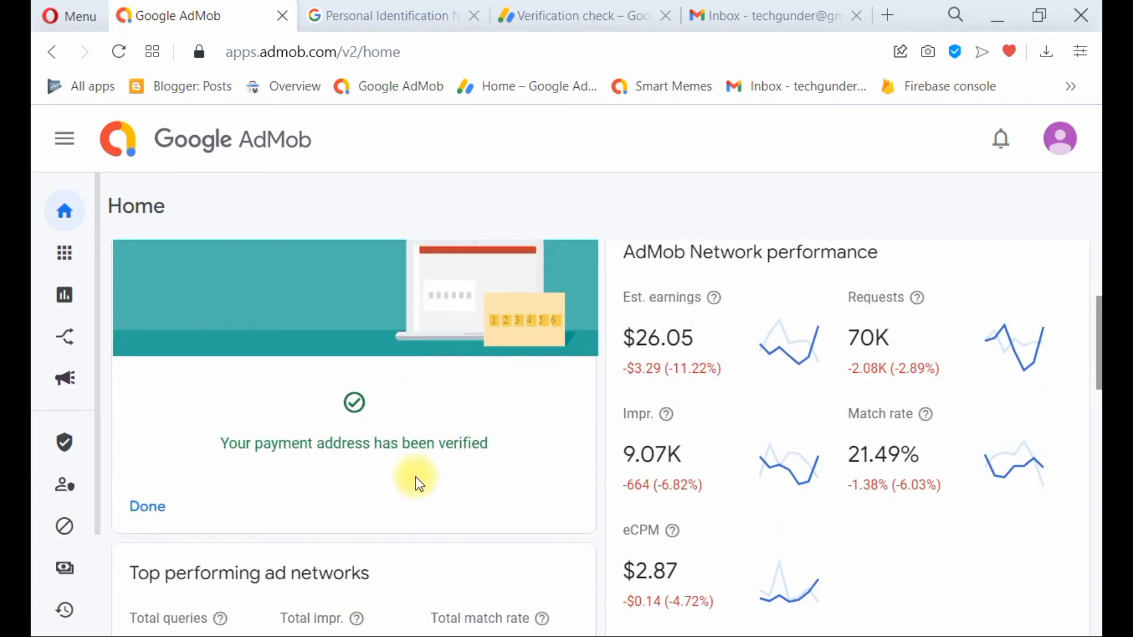
{"action": "scroll", "coordinate": [415, 476], "scroll_direction": "up", "scroll_amount": 1}
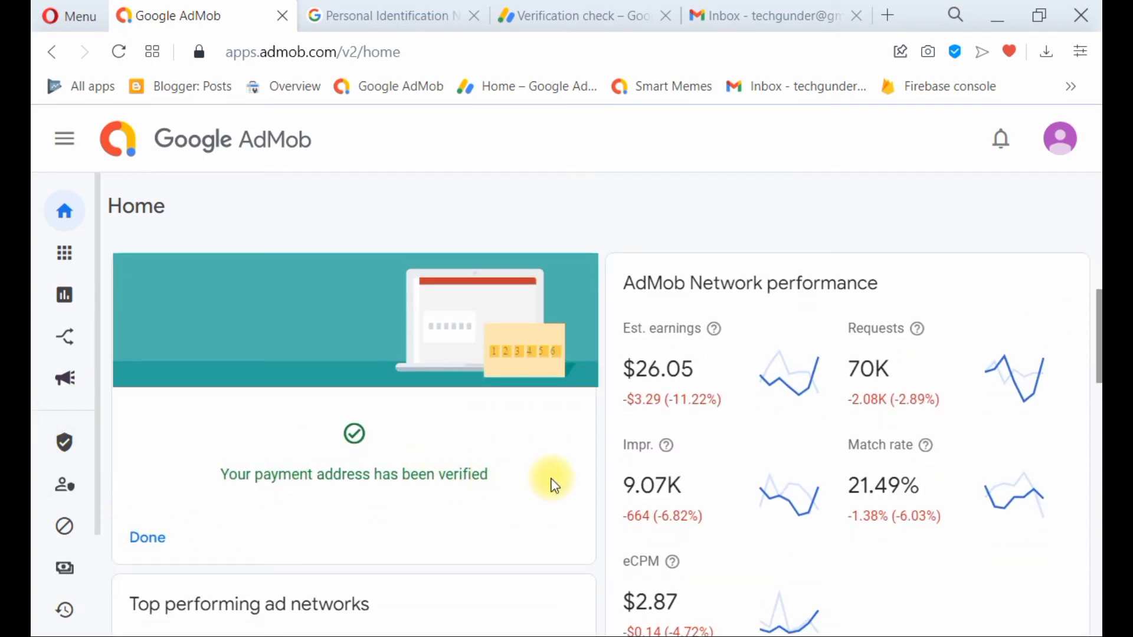
{"action": "left_click", "coordinate": [614, 24]}
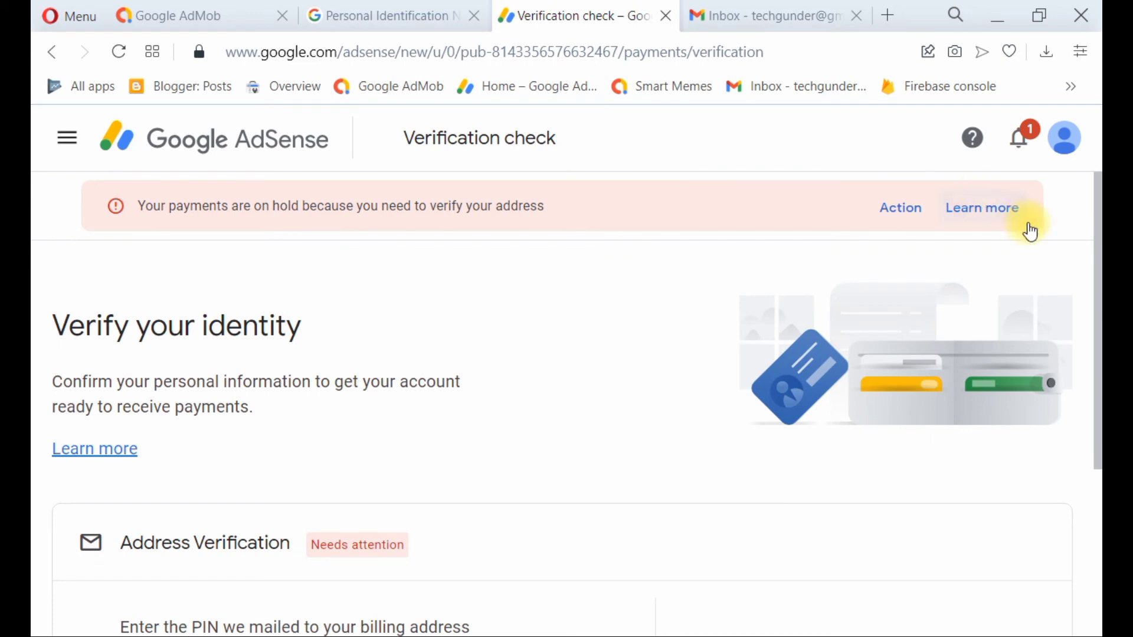
Refresh Verification check so Address Verification shows Completed, glance at notifications, then return to the confirmation.
{"action": "scroll", "coordinate": [260, 308], "scroll_direction": "down", "scroll_amount": 4}
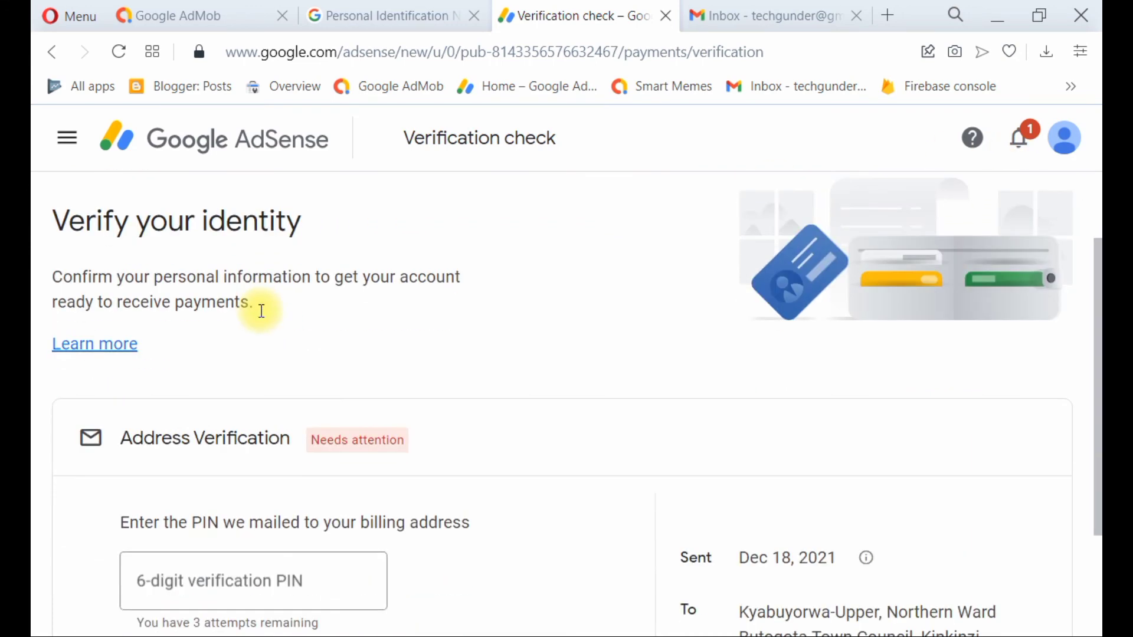
{"action": "left_click", "coordinate": [123, 53]}
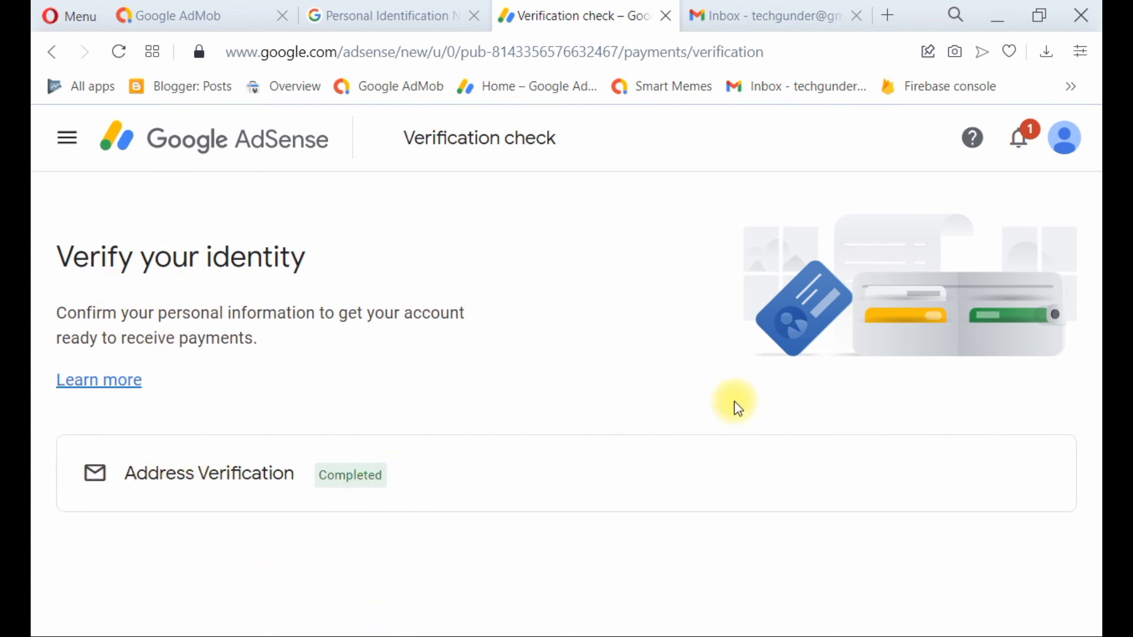
{"action": "left_click", "coordinate": [1024, 146]}
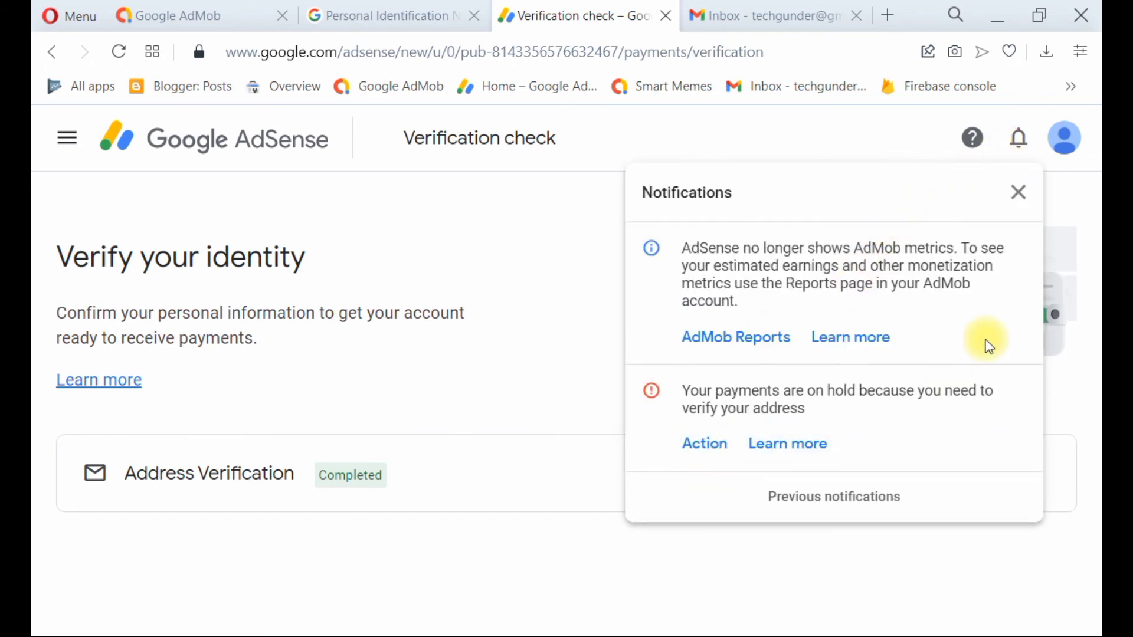
{"action": "left_click", "coordinate": [1025, 194]}
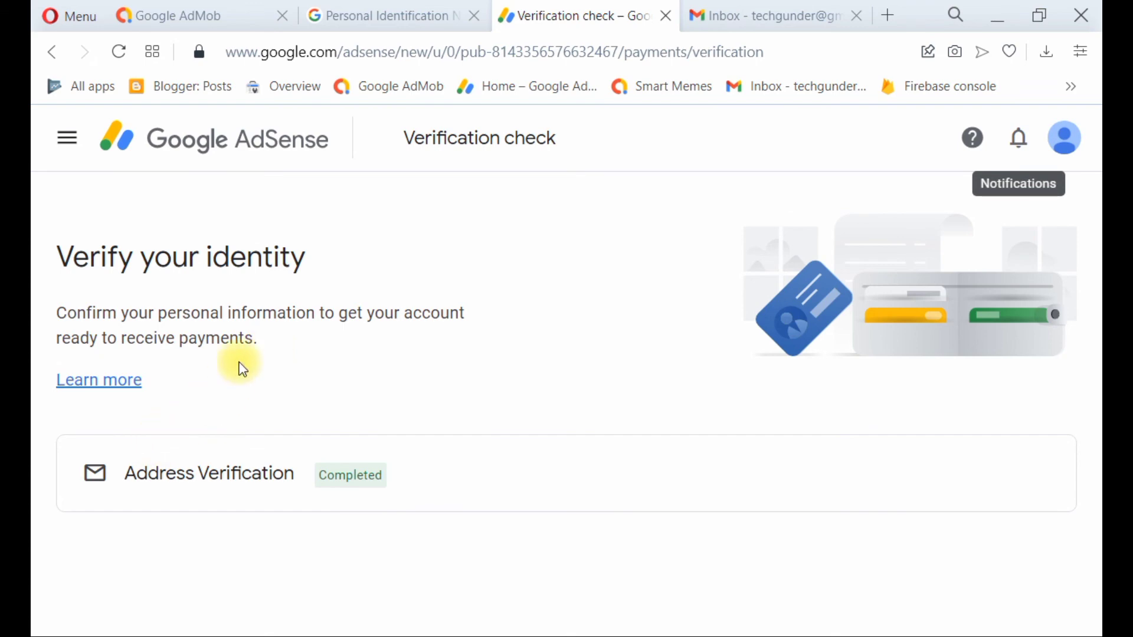
{"action": "left_click", "coordinate": [325, 16]}
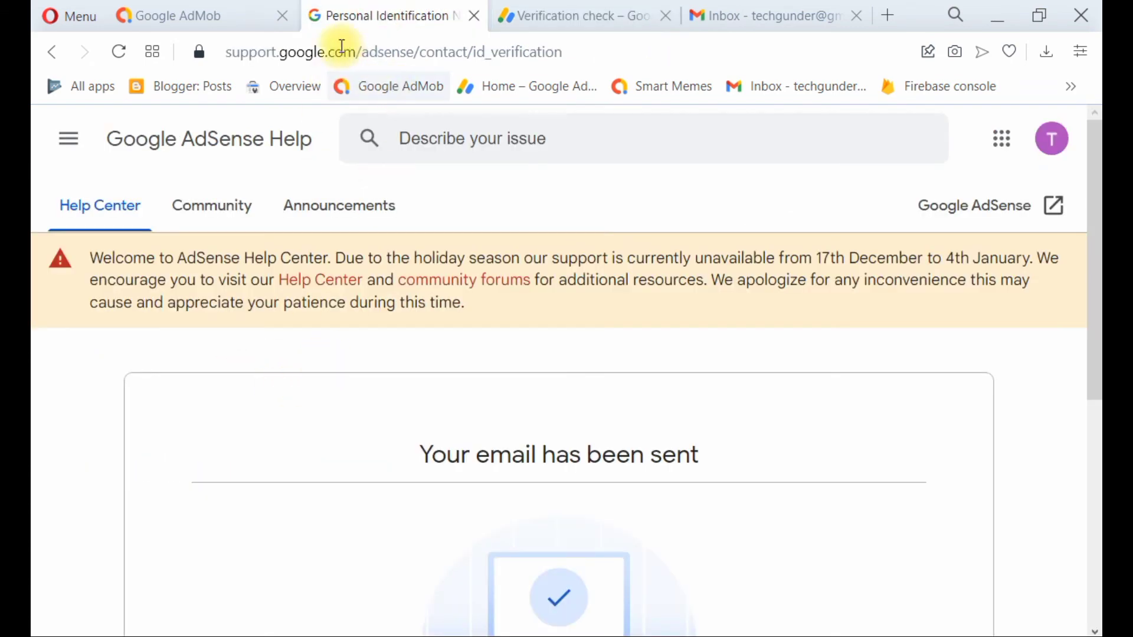
Show the AdMob Home card confirming 'Your payment address has been verified'.
{"action": "left_click", "coordinate": [231, 21]}
{"action": "scroll", "coordinate": [363, 534], "scroll_direction": "down", "scroll_amount": 2}
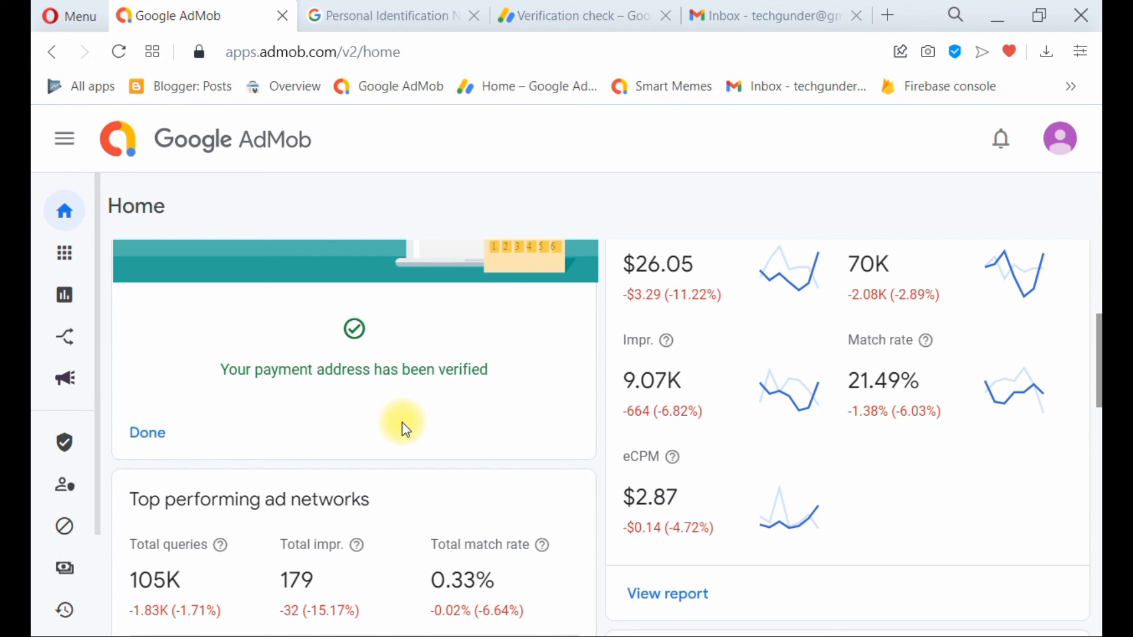
{"action": "scroll", "coordinate": [753, 411], "scroll_direction": "up", "scroll_amount": 2}
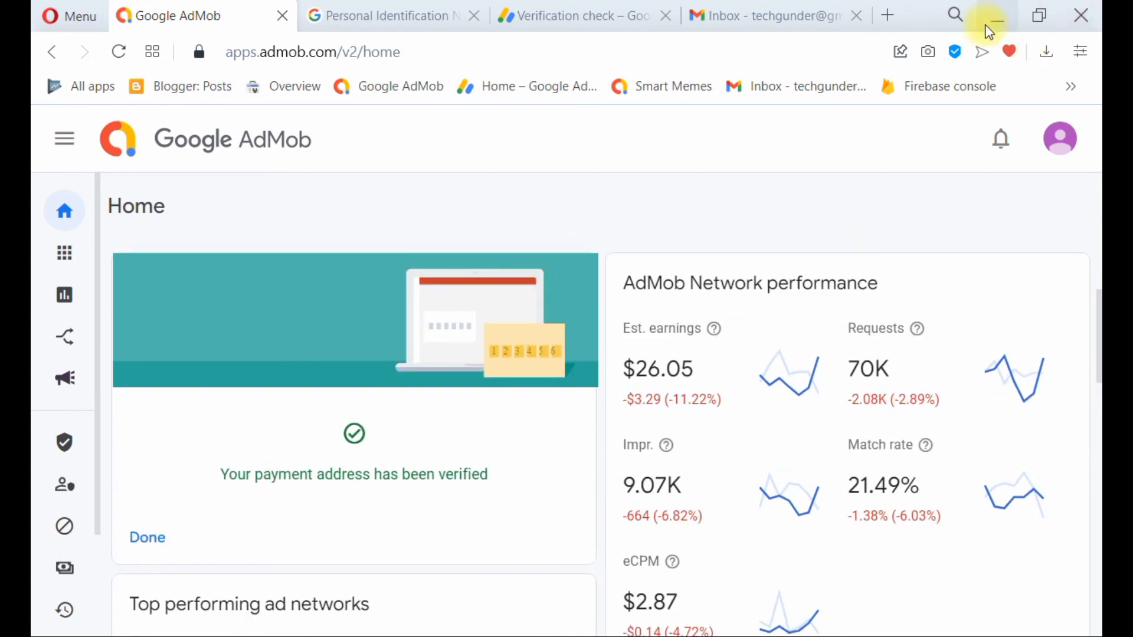